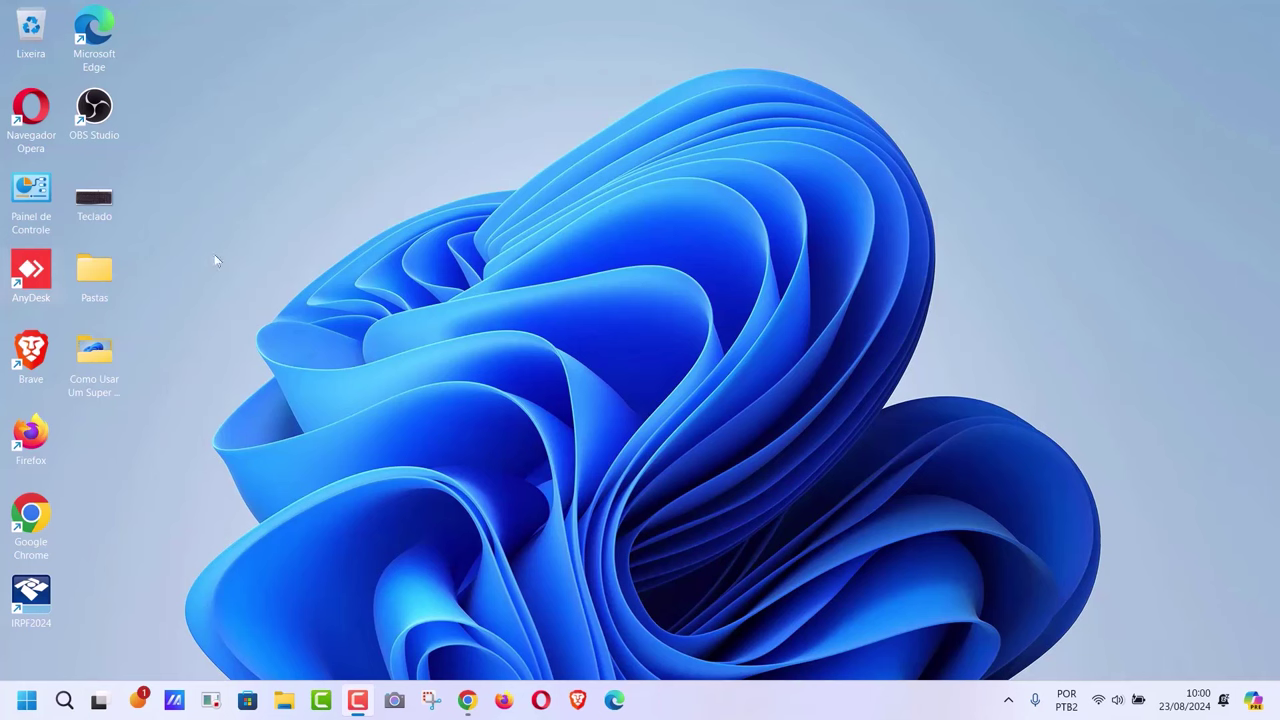
# - Search Windows for "bluetooth" to view the matching settings, and close the search without opening a result
pyautogui.click(64, 701)
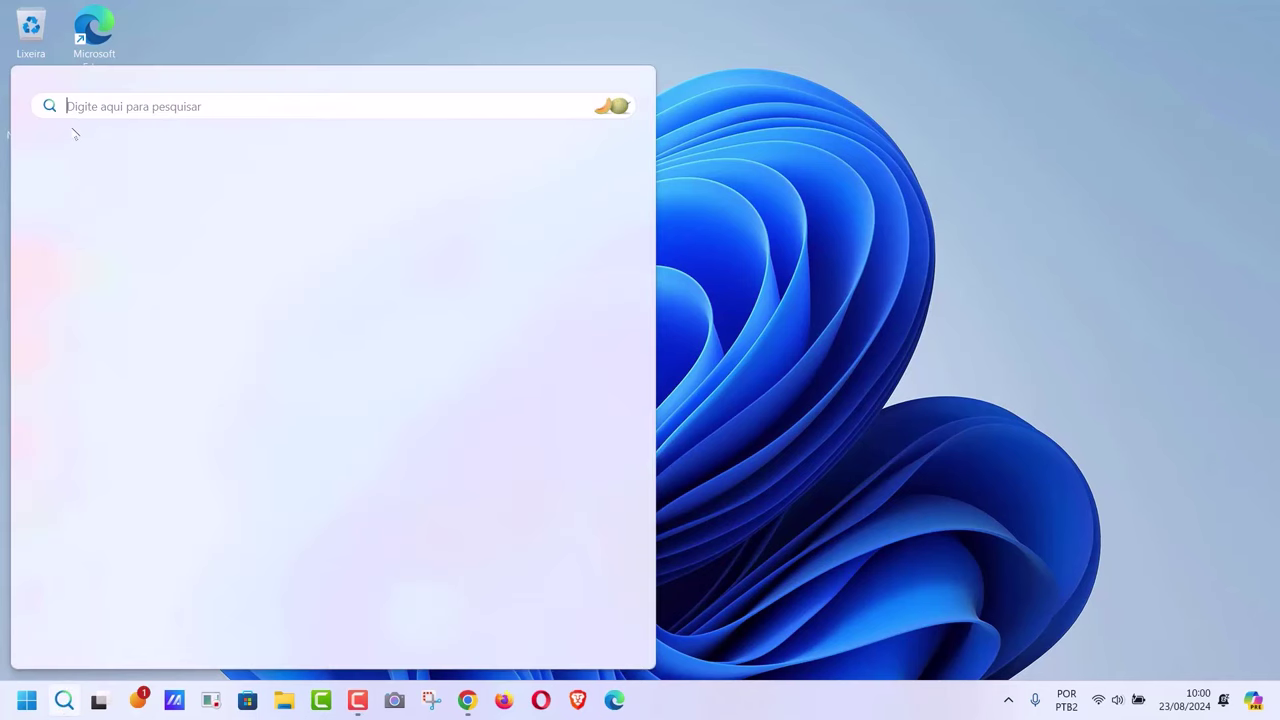
pyautogui.write('blu')
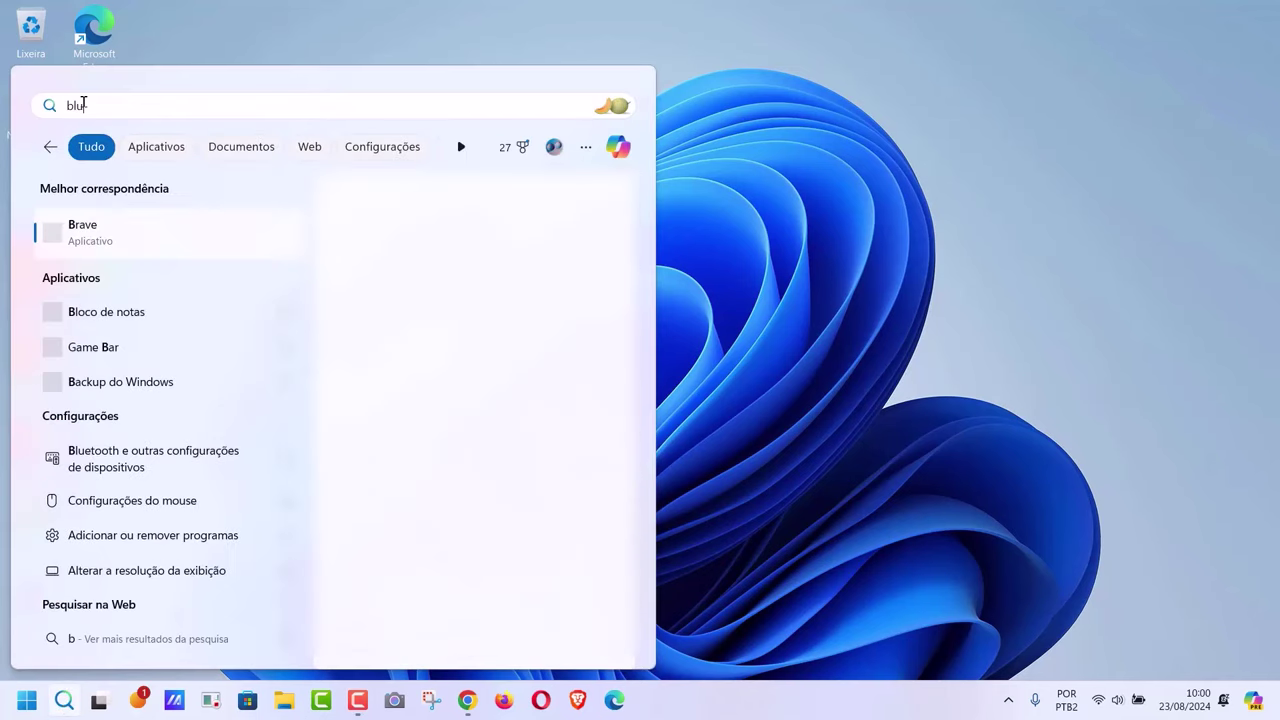
pyautogui.write('etooth')
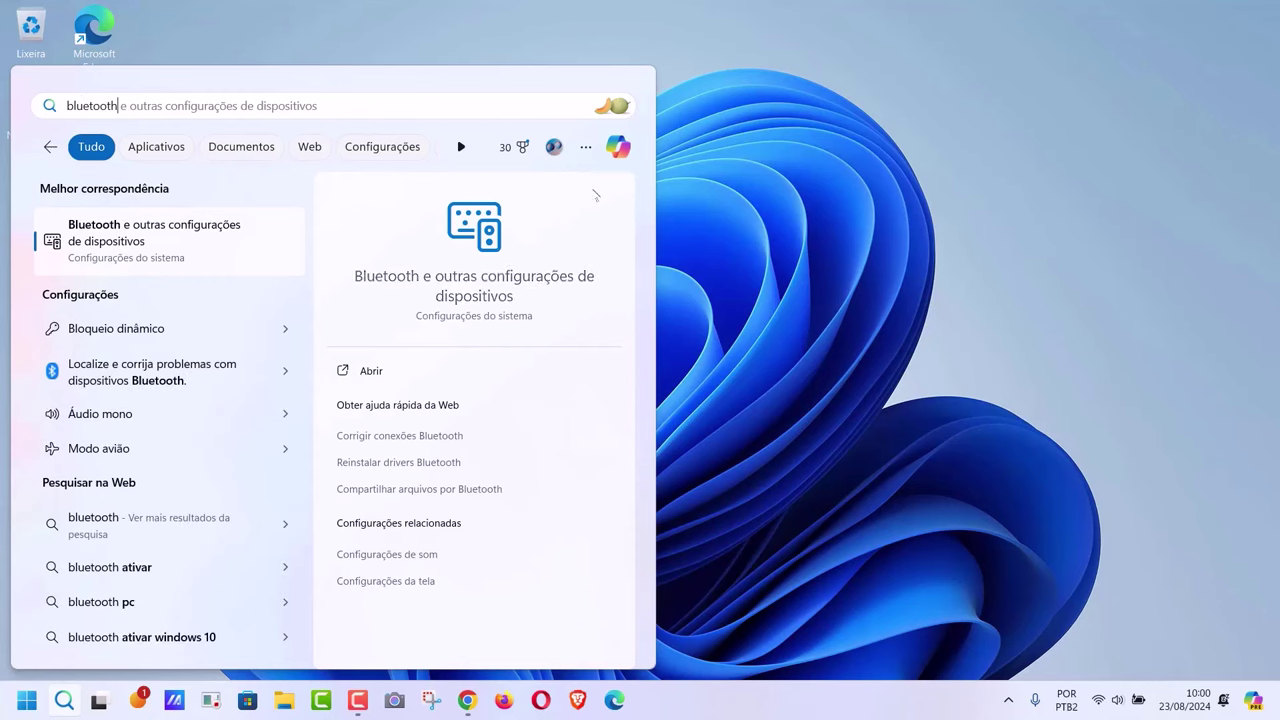
pyautogui.click(800, 167)
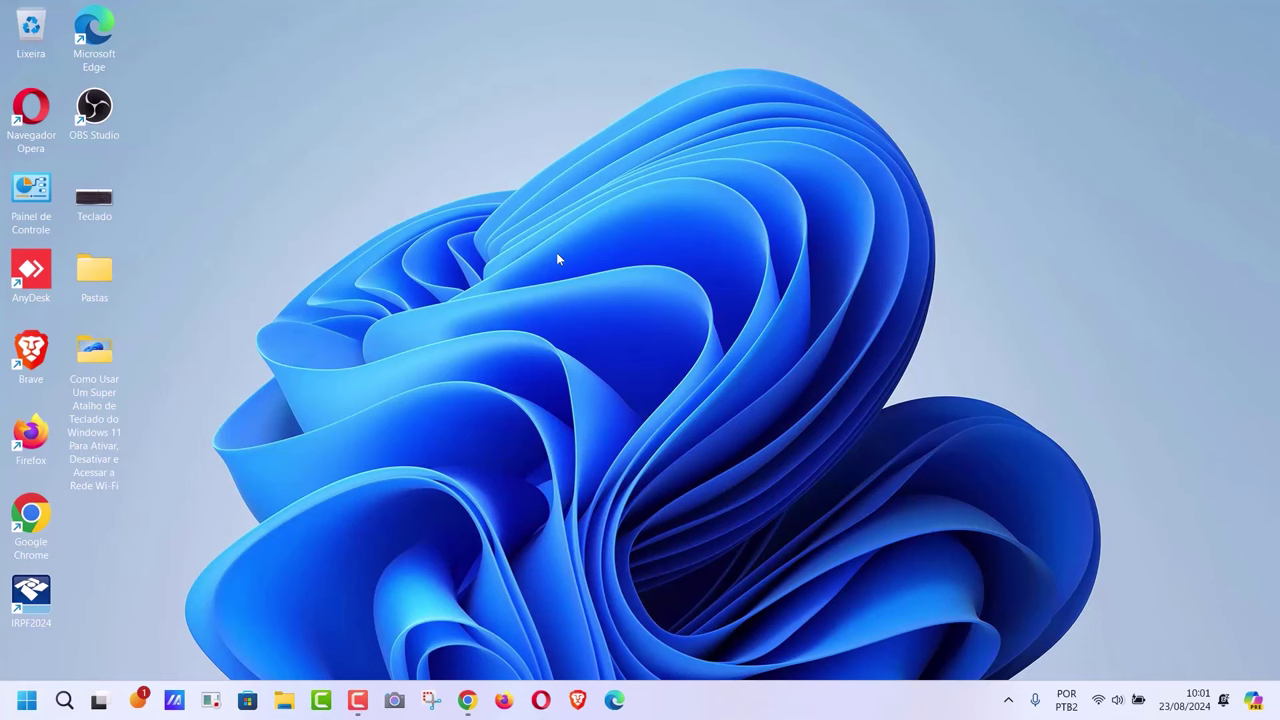
# - Open the Teclado image from the desktop in a maximized window to examine the keyboard layout, and minimize it
pyautogui.doubleClick(118, 212)
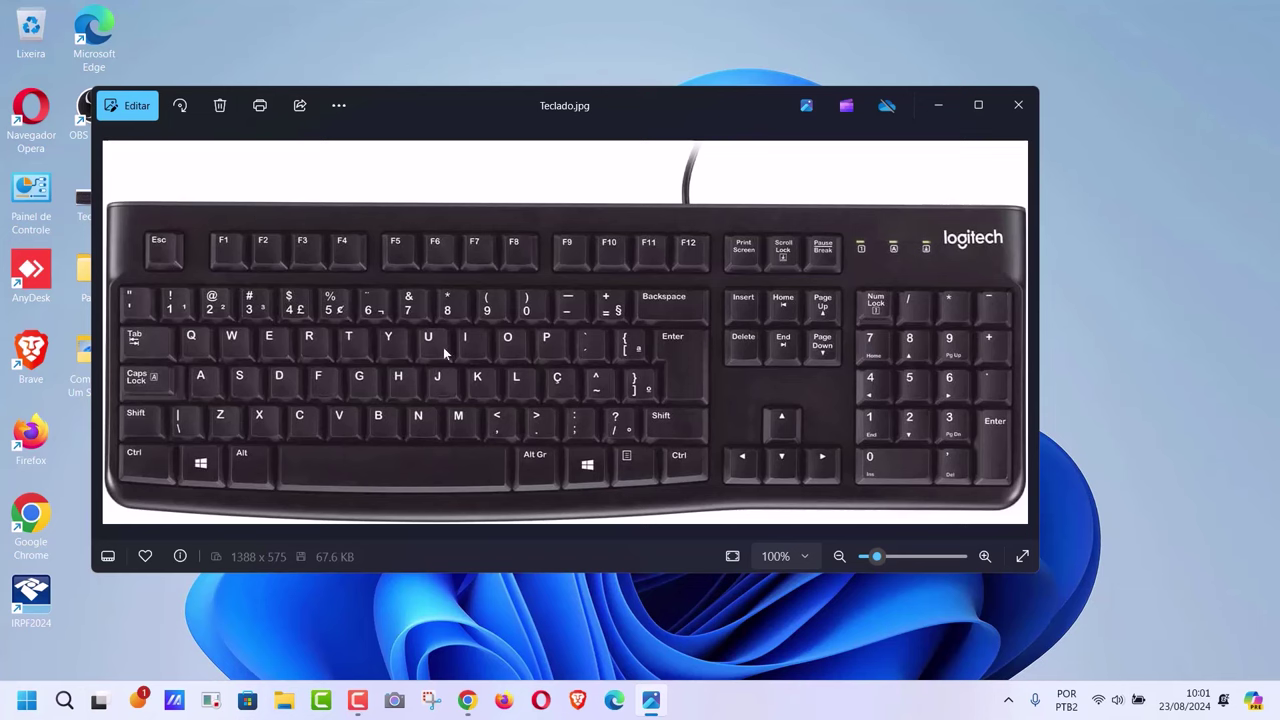
pyautogui.click(978, 105)
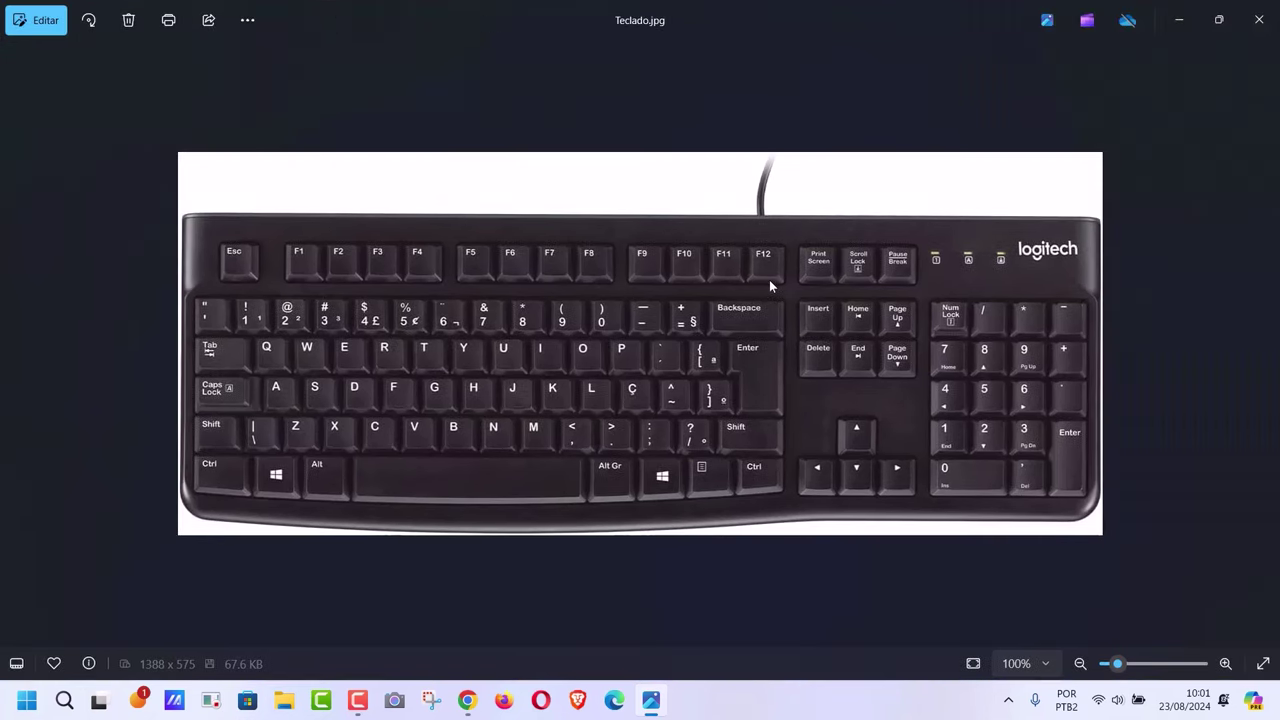
pyautogui.scroll(4, 774, 292)
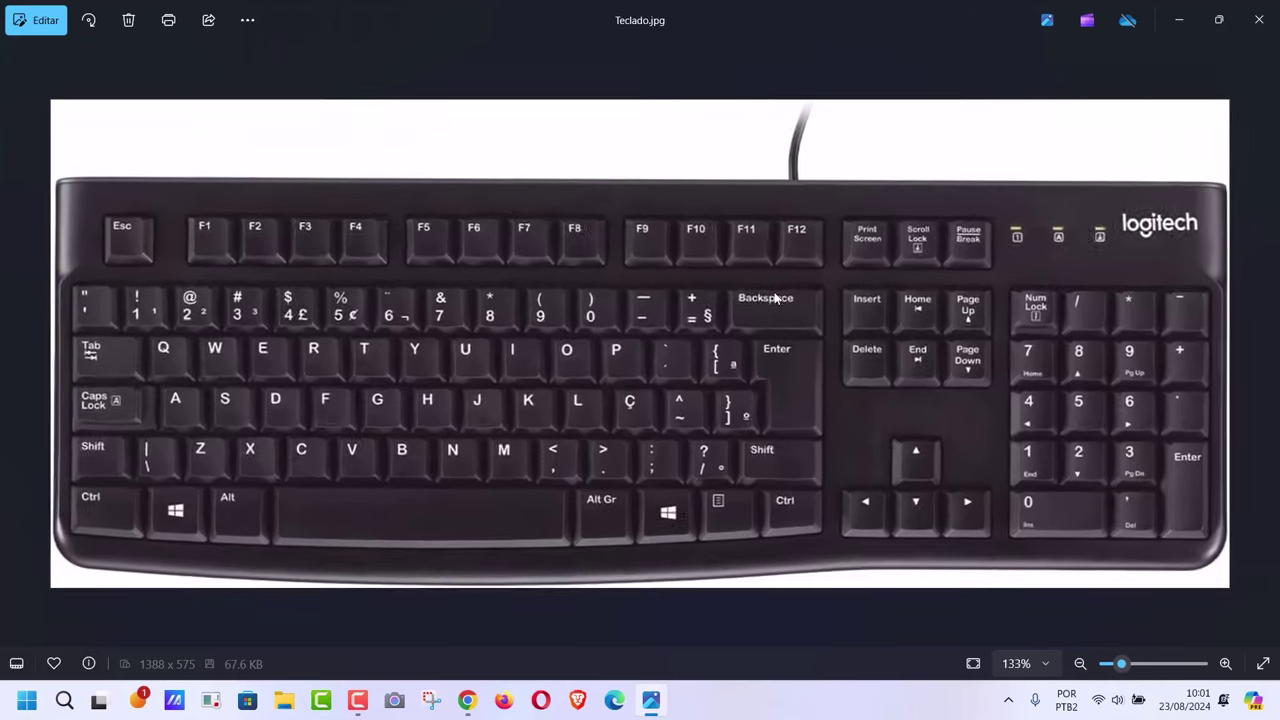
pyautogui.scroll(-1, 774, 296)
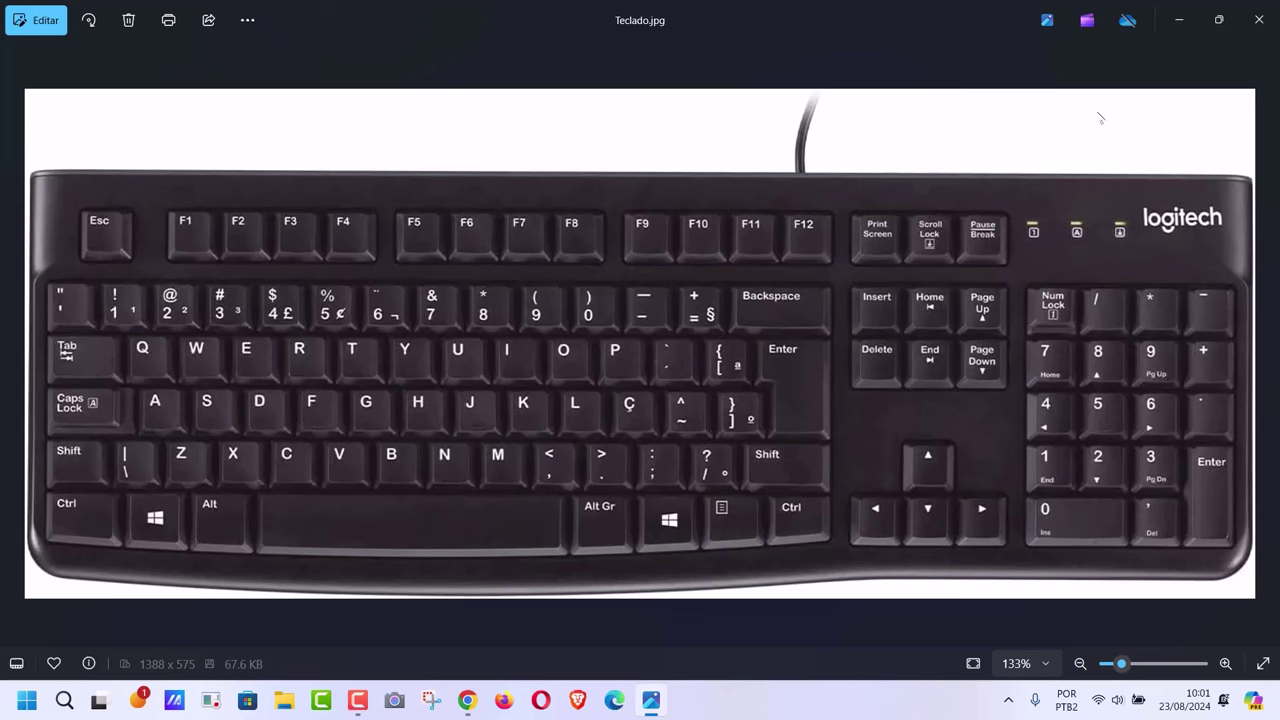
pyautogui.click(1179, 21)
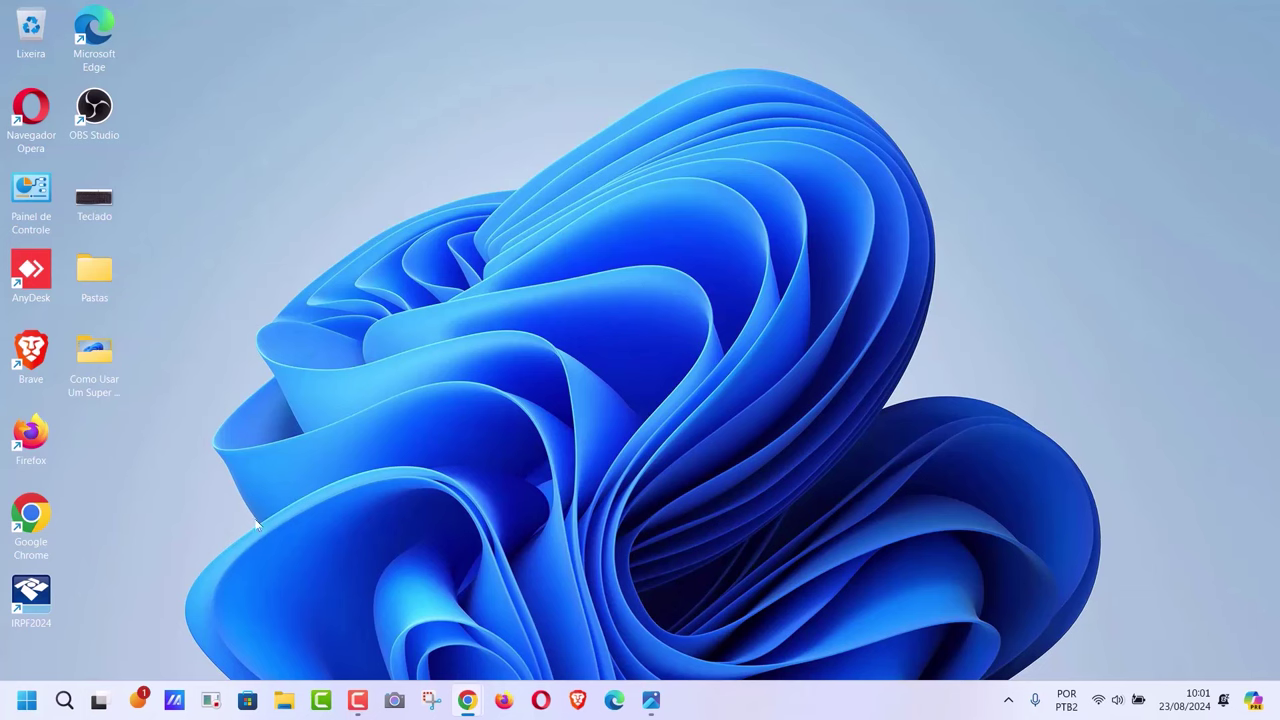
pyautogui.click(641, 706)
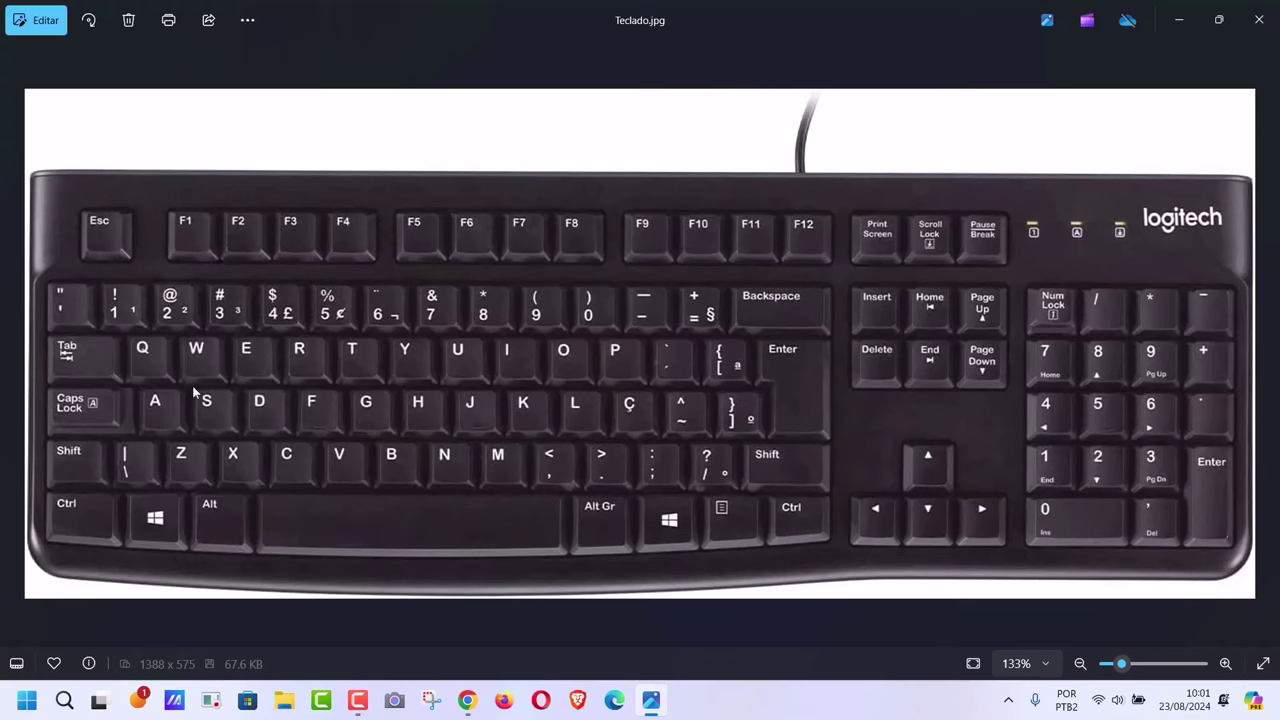
pyautogui.click(1179, 20)
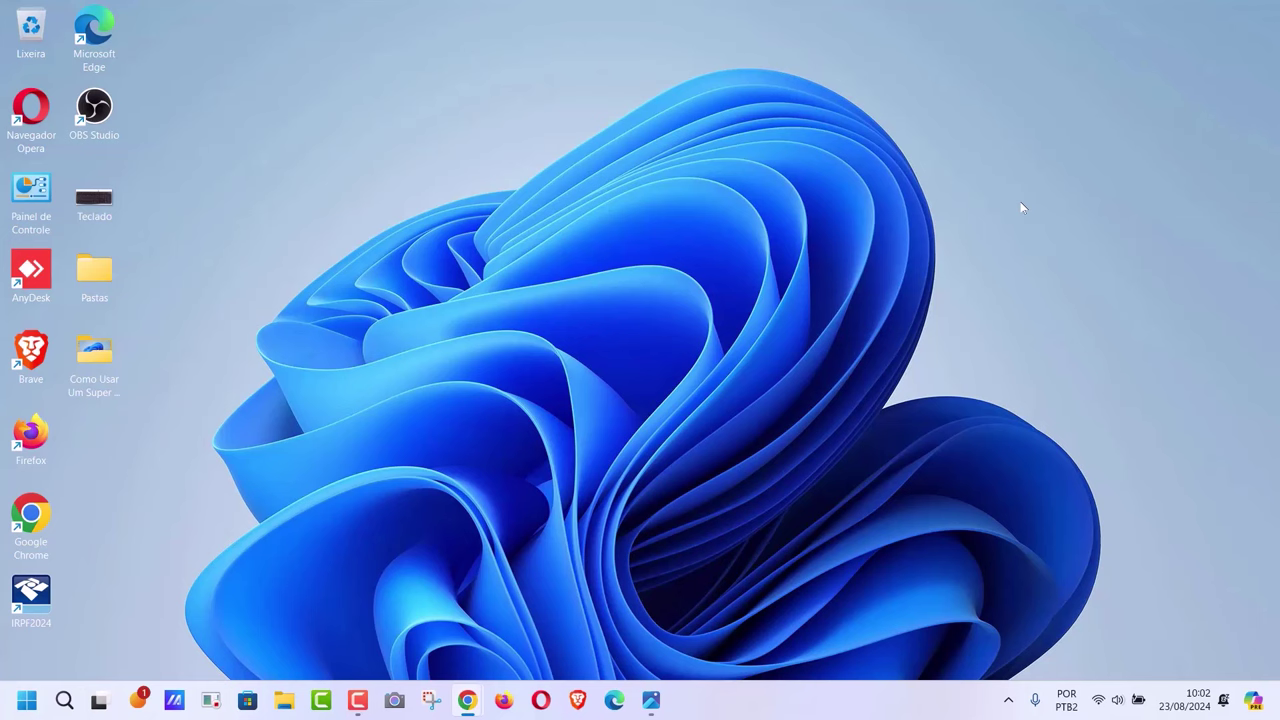
# - Open the quick settings and switch Bluetooth off and back on
pyautogui.press('super+a')
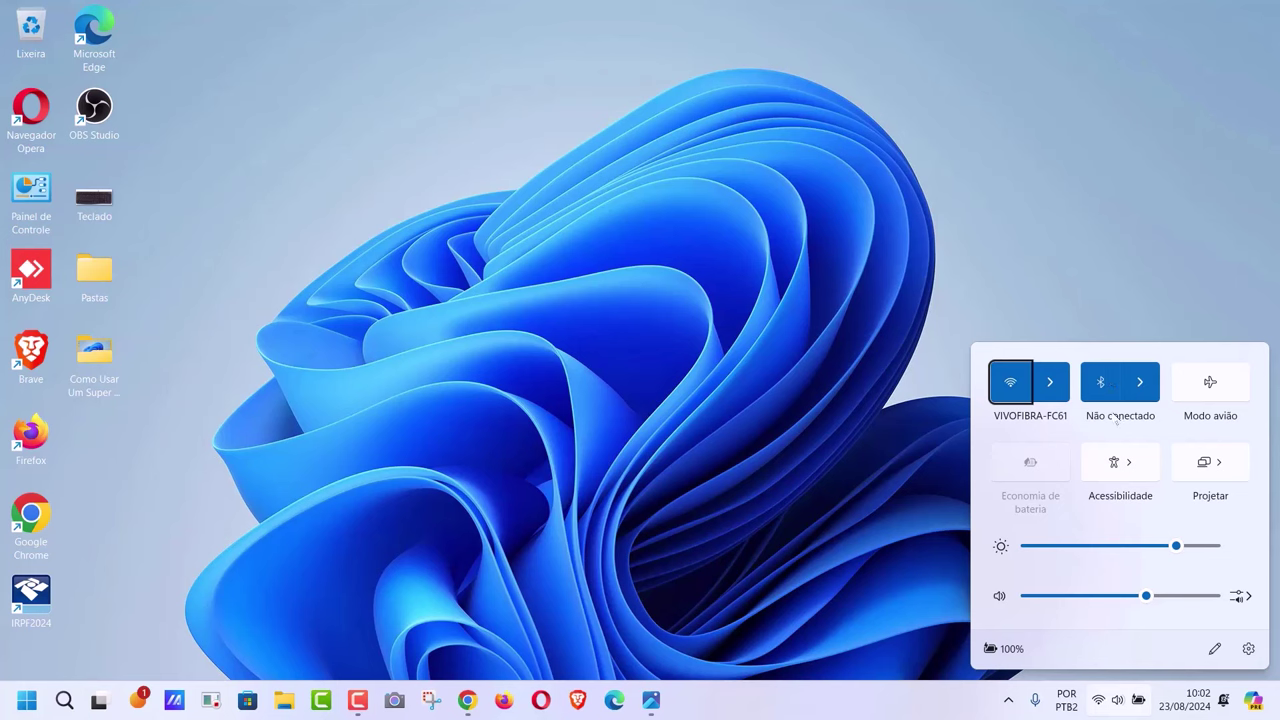
pyautogui.click(1101, 382)
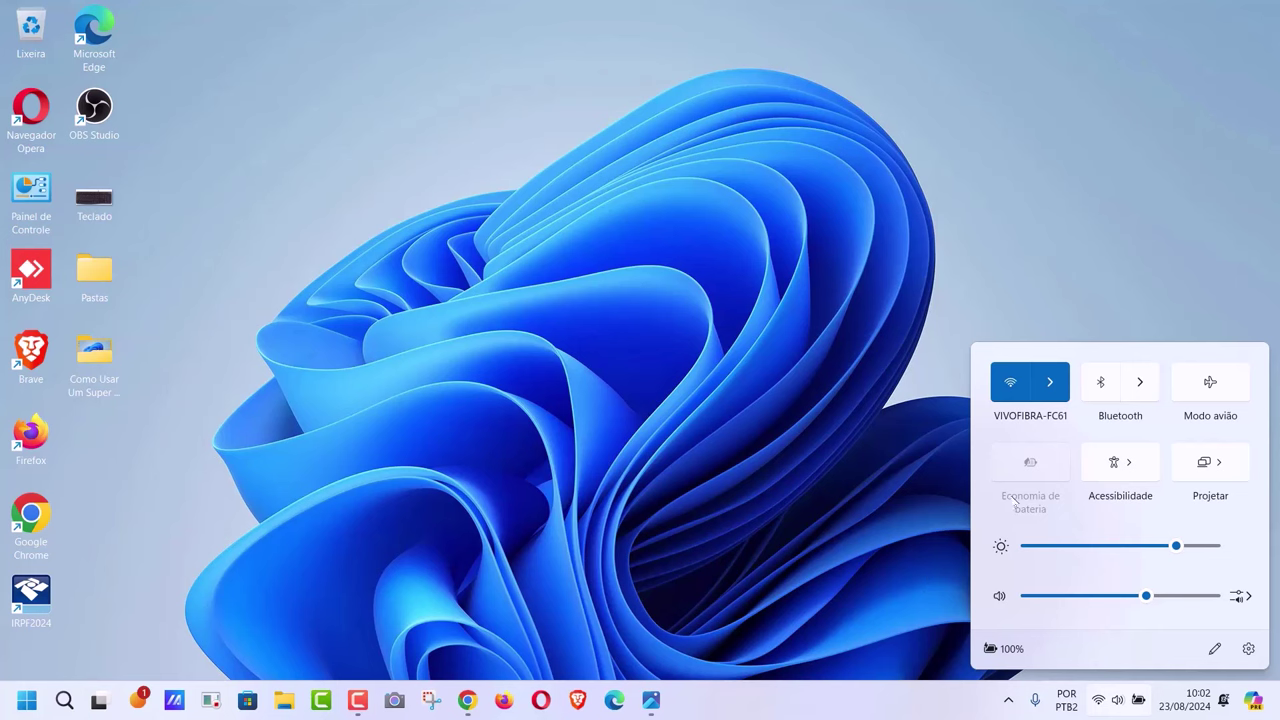
pyautogui.click(1102, 389)
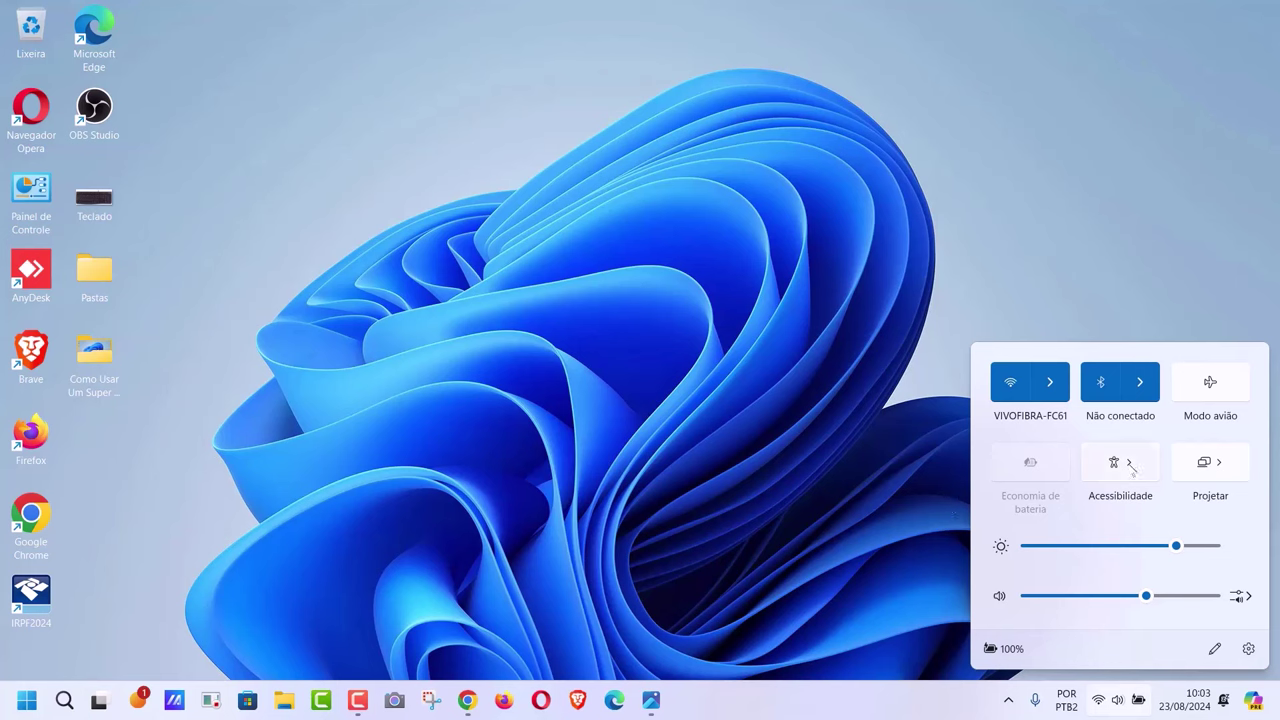
# - Open the list of Bluetooth devices from the quick settings and toggle Bluetooth off and on again there
pyautogui.click(1142, 383)
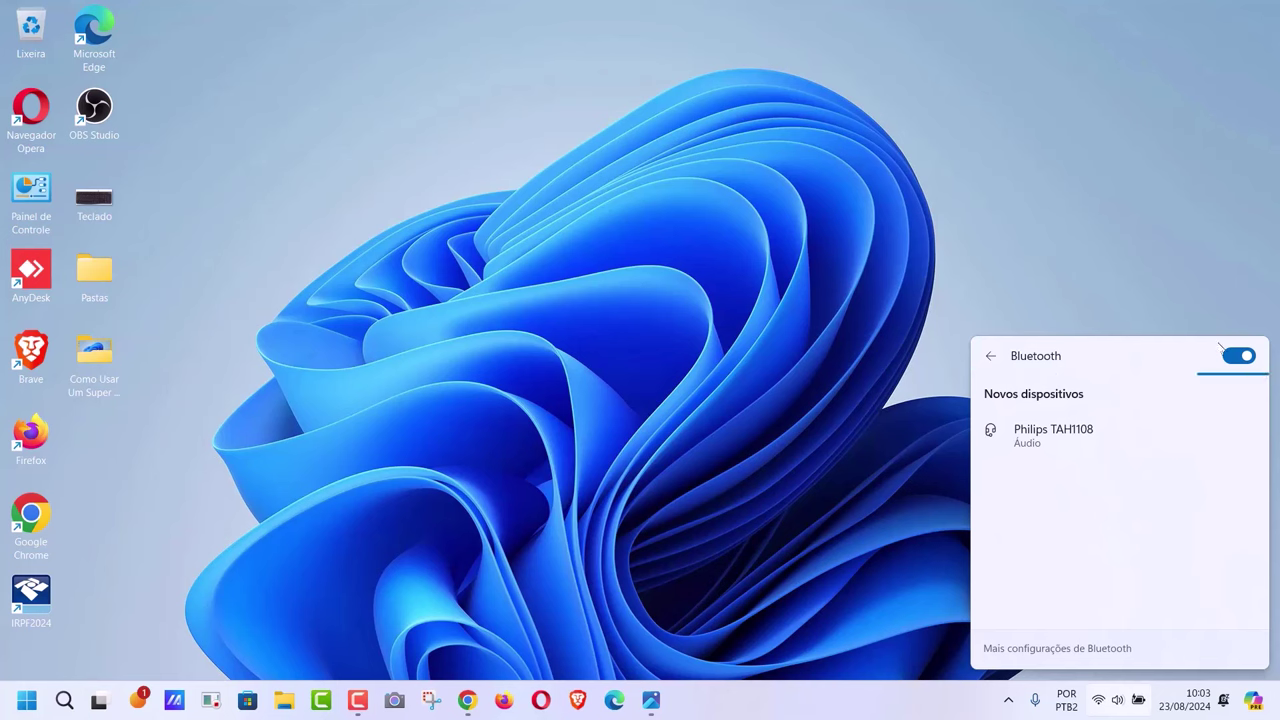
pyautogui.click(1244, 360)
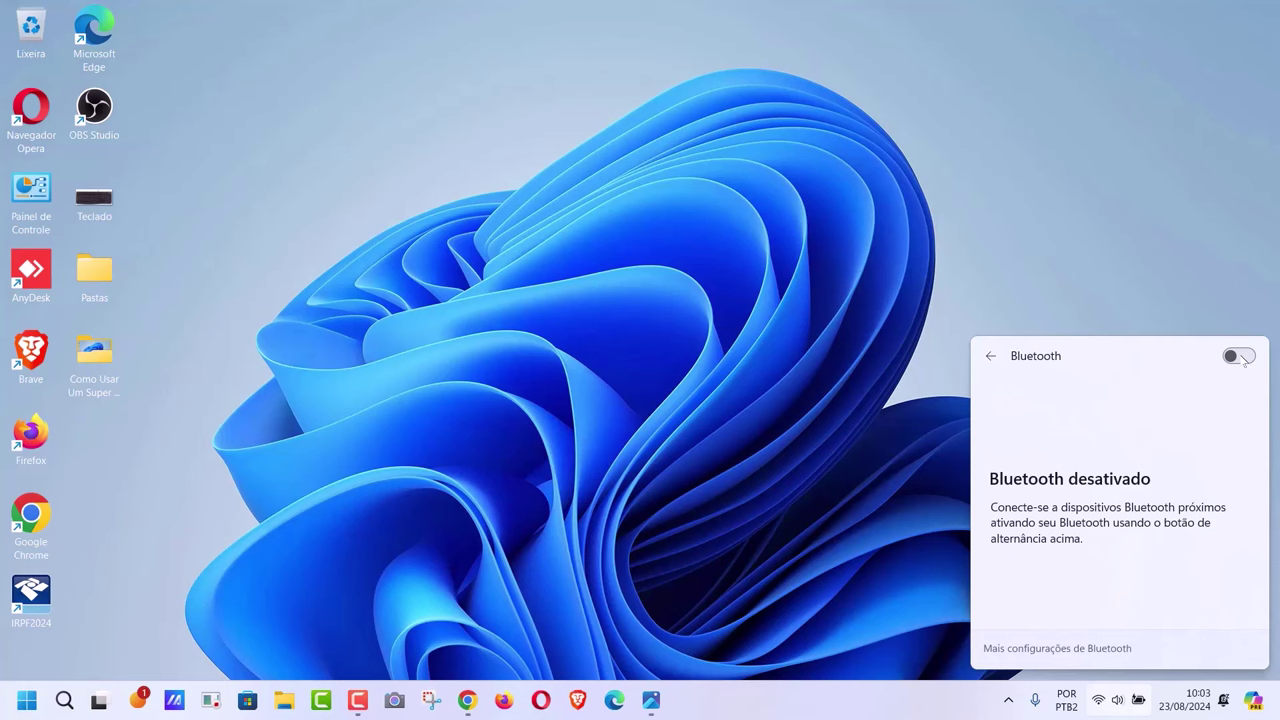
pyautogui.click(1245, 359)
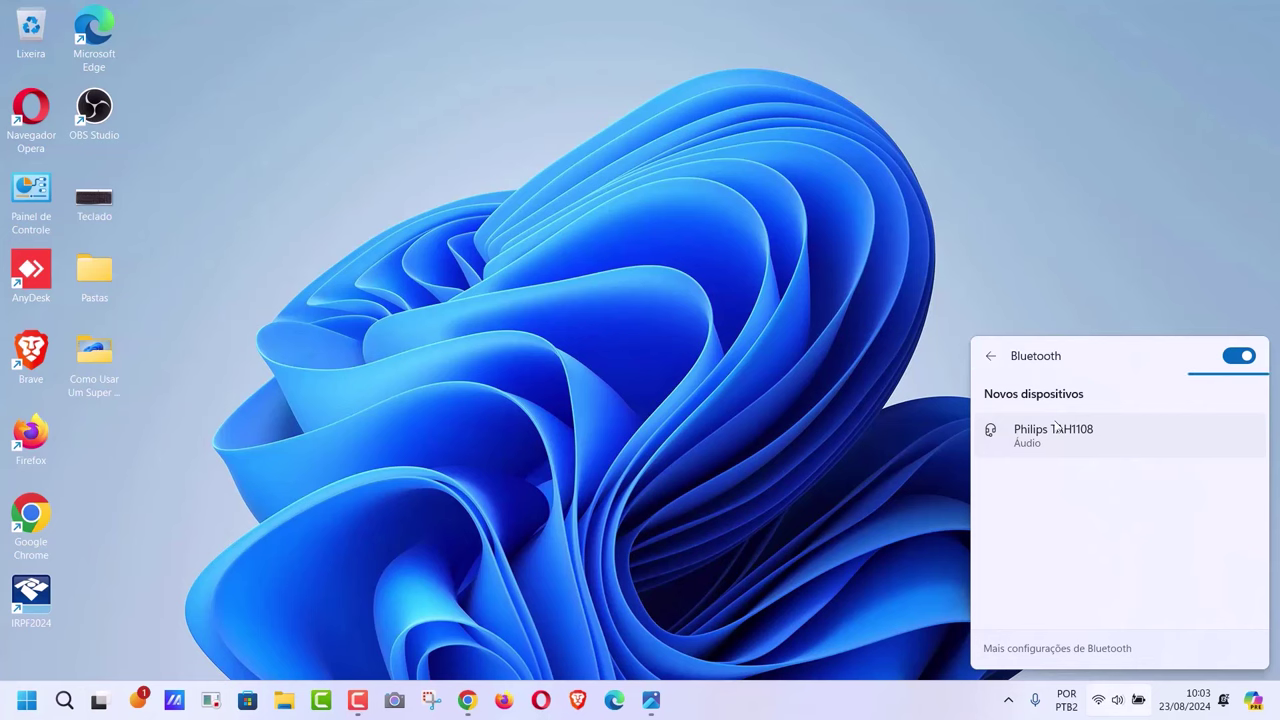
# - Switch to the Chrome window with the INFORMADICON YouTube channel and open its video on removing site shortcuts from the Edge start screen
pyautogui.moveTo(467, 700)
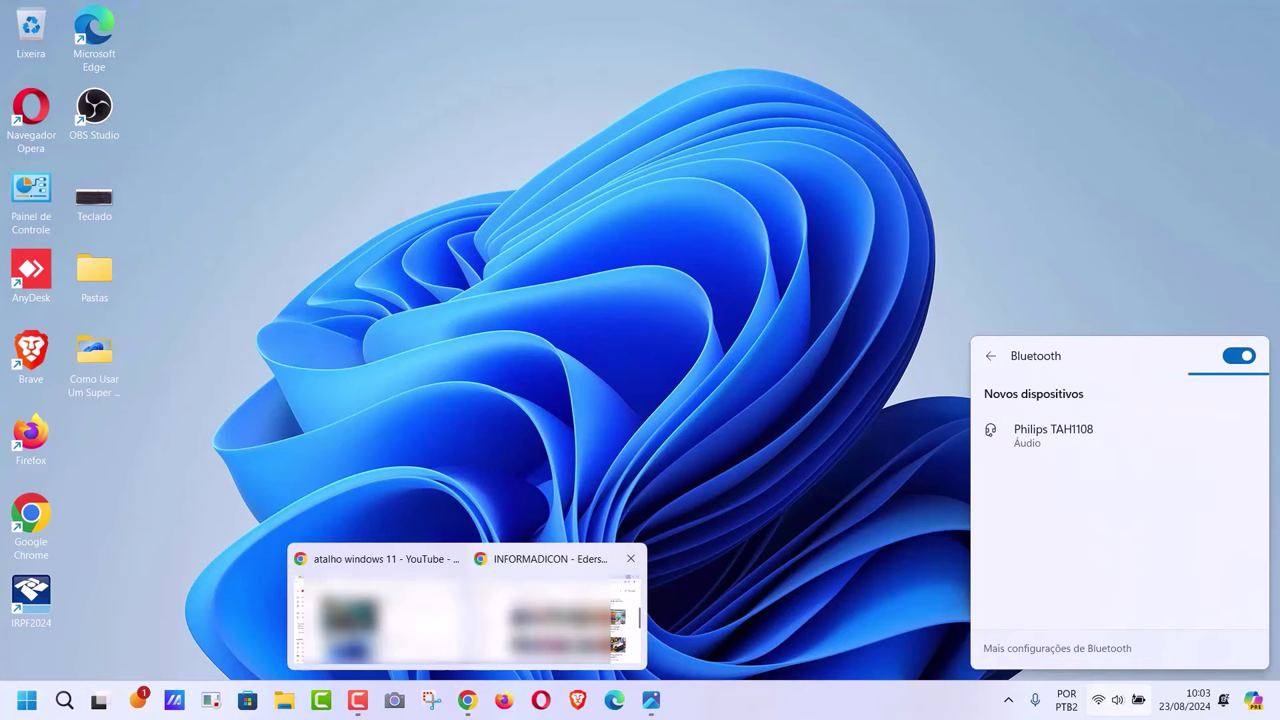
pyautogui.click(524, 620)
pyautogui.scroll(7, 590, 395)
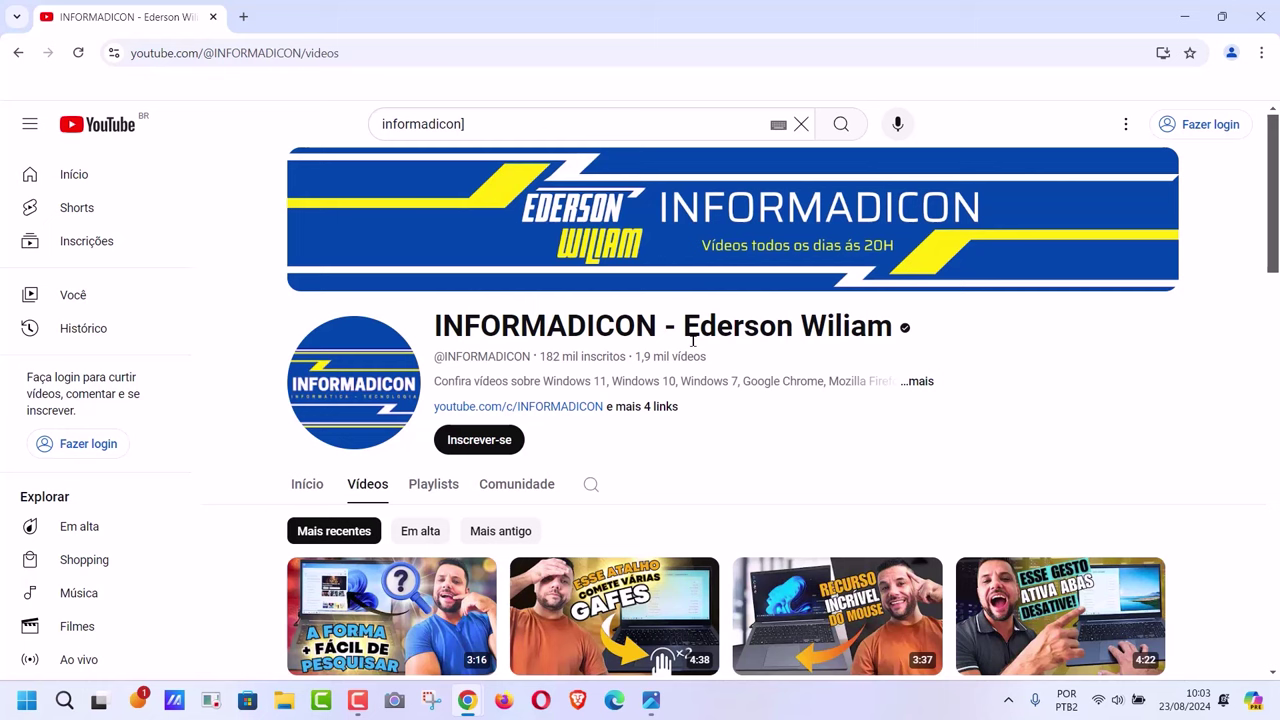
pyautogui.scroll(-5, 693, 340)
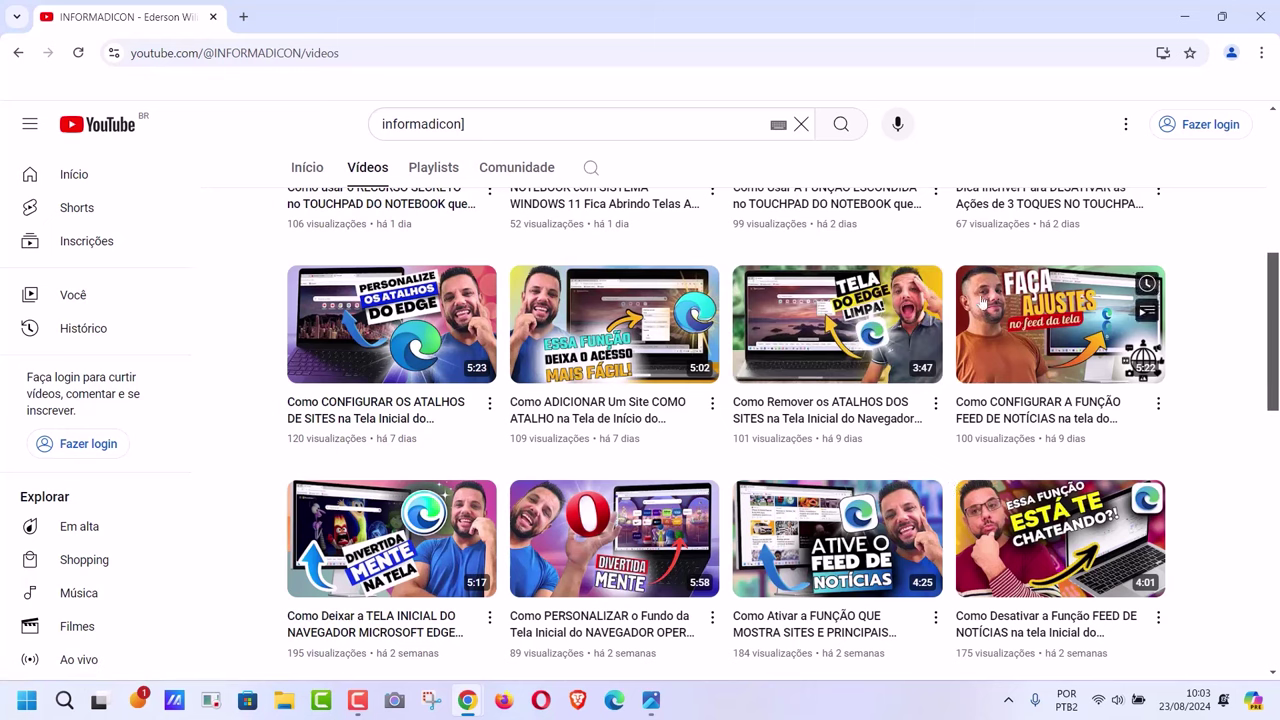
pyautogui.moveTo(872, 292)
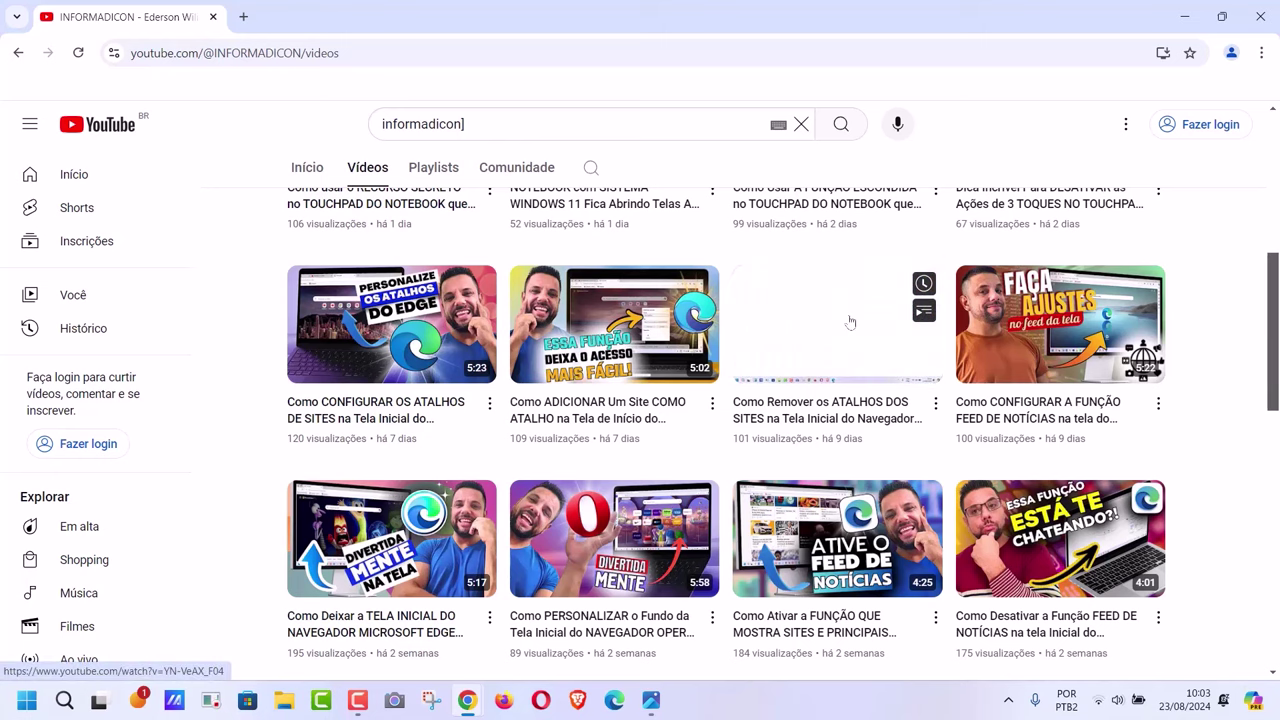
pyautogui.click(849, 323)
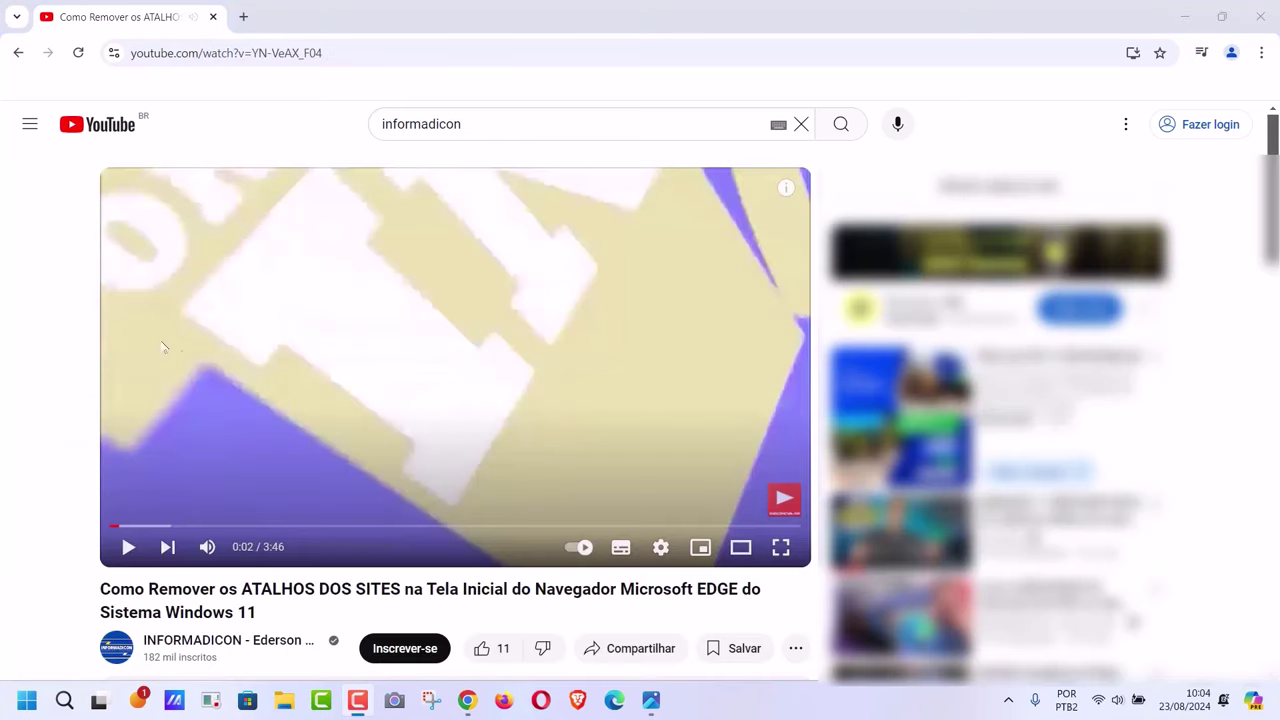
# - Play a few seconds of the video to check its sound, pause it and minimize the browser
pyautogui.click(128, 547)
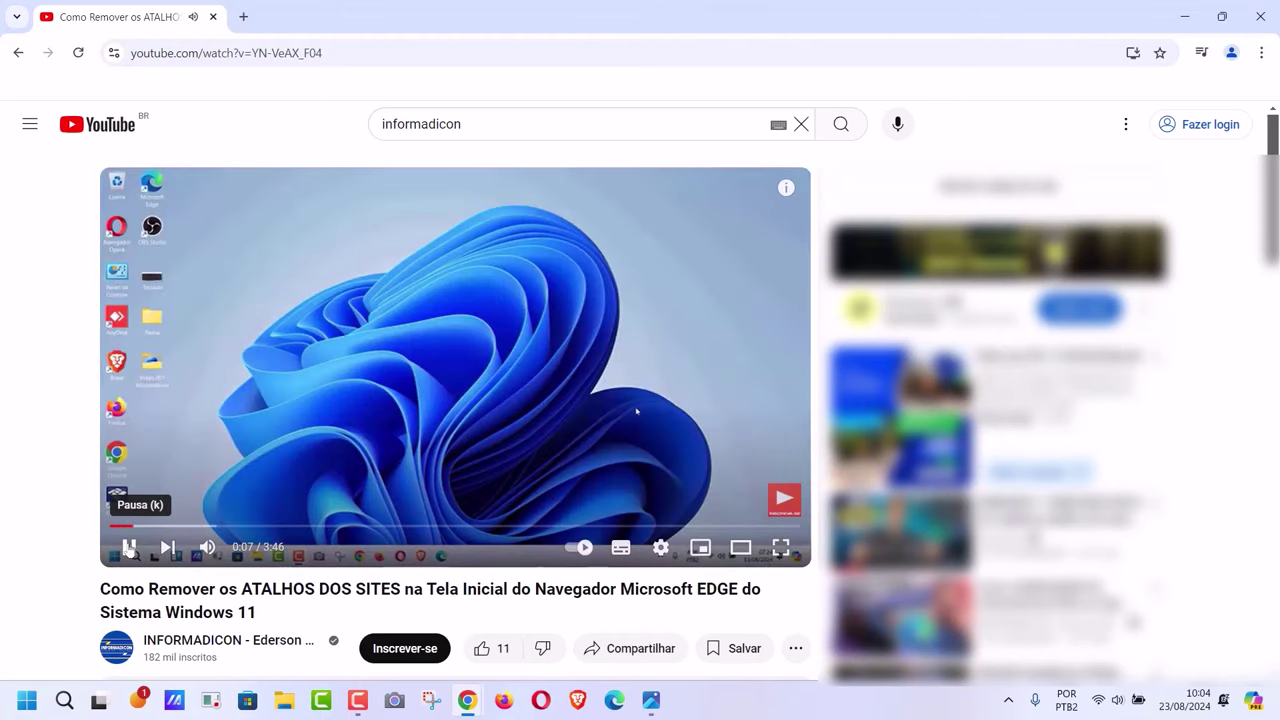
pyautogui.click(128, 547)
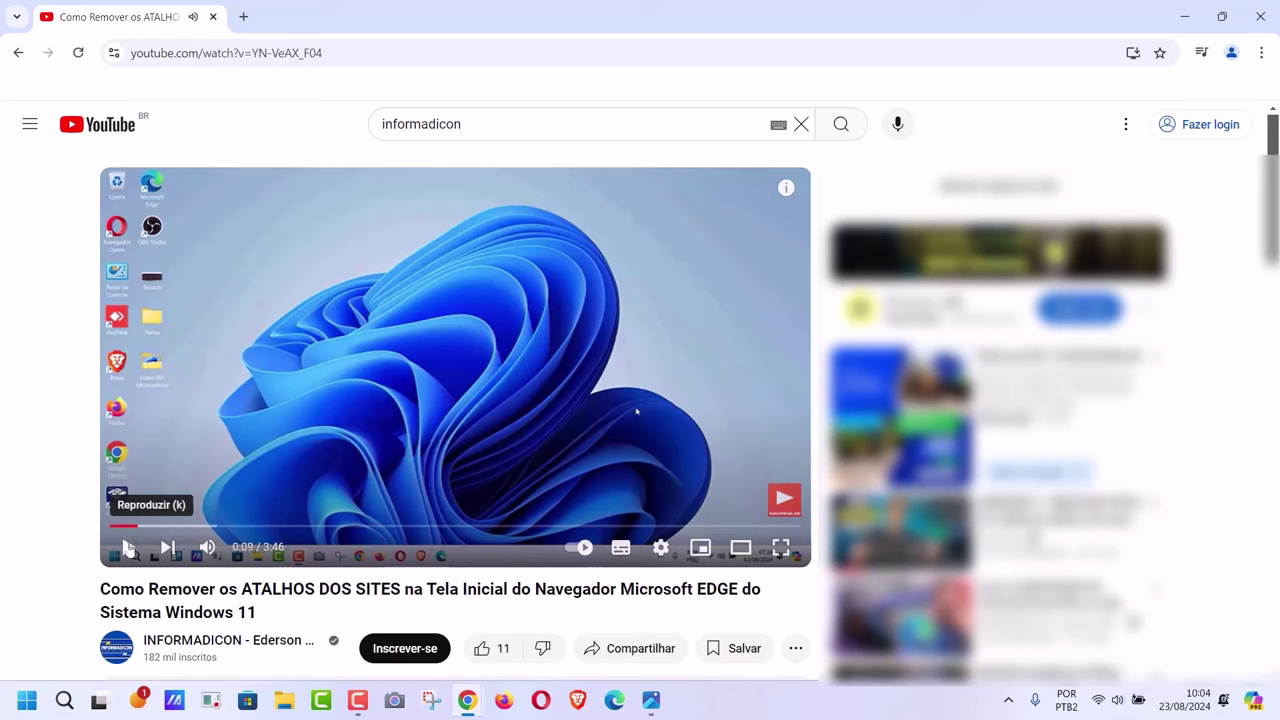
pyautogui.click(1183, 15)
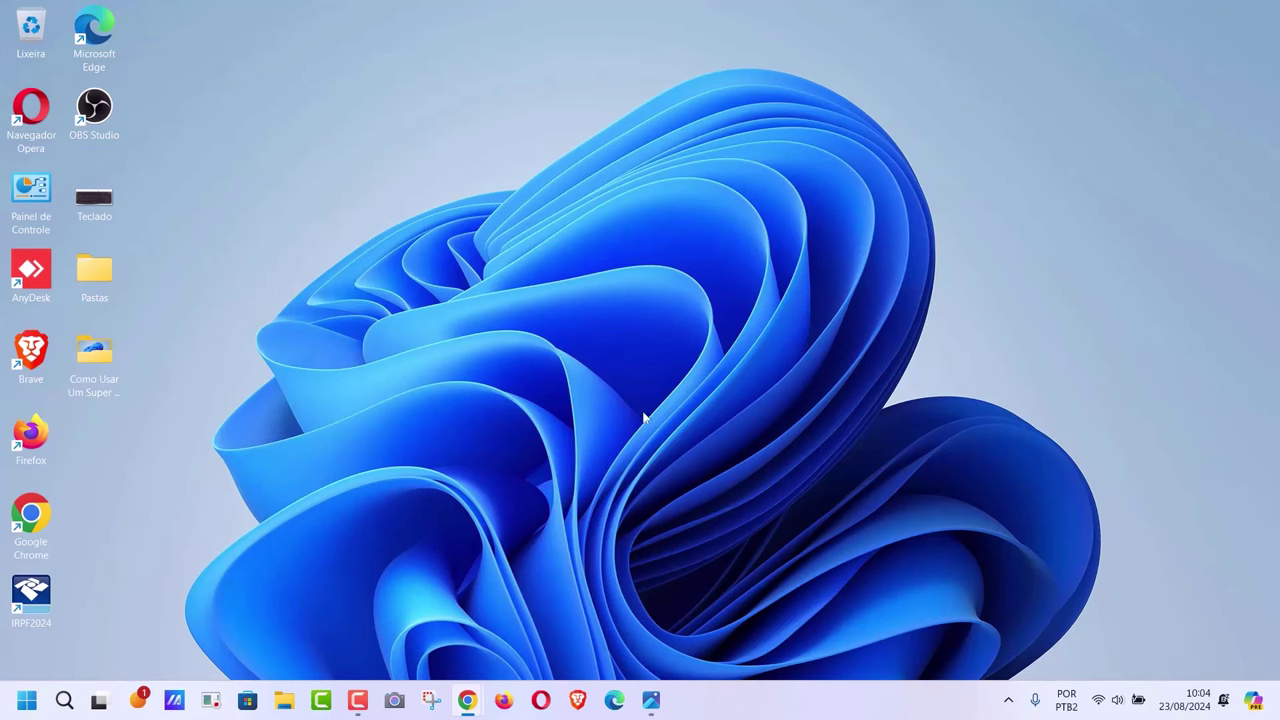
# - Connect the Philips TAH1108 audio device from the Bluetooth list in the quick settings
pyautogui.press('super+a')
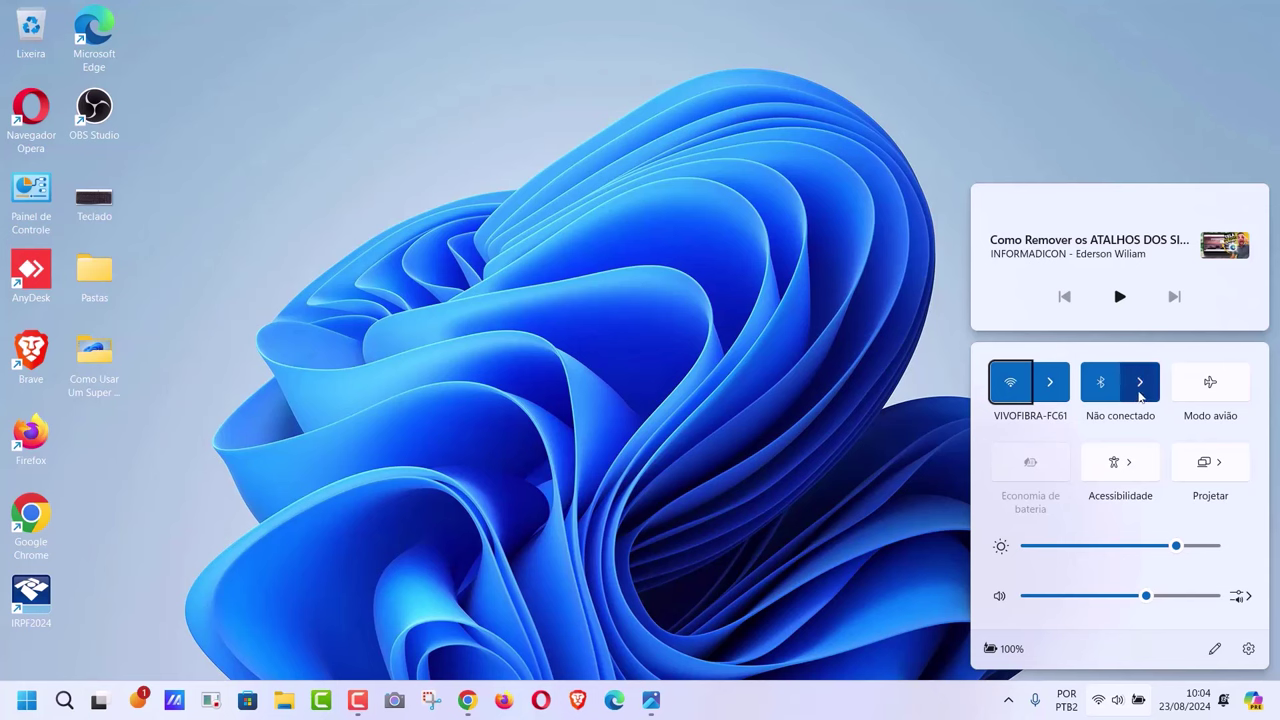
pyautogui.click(1140, 394)
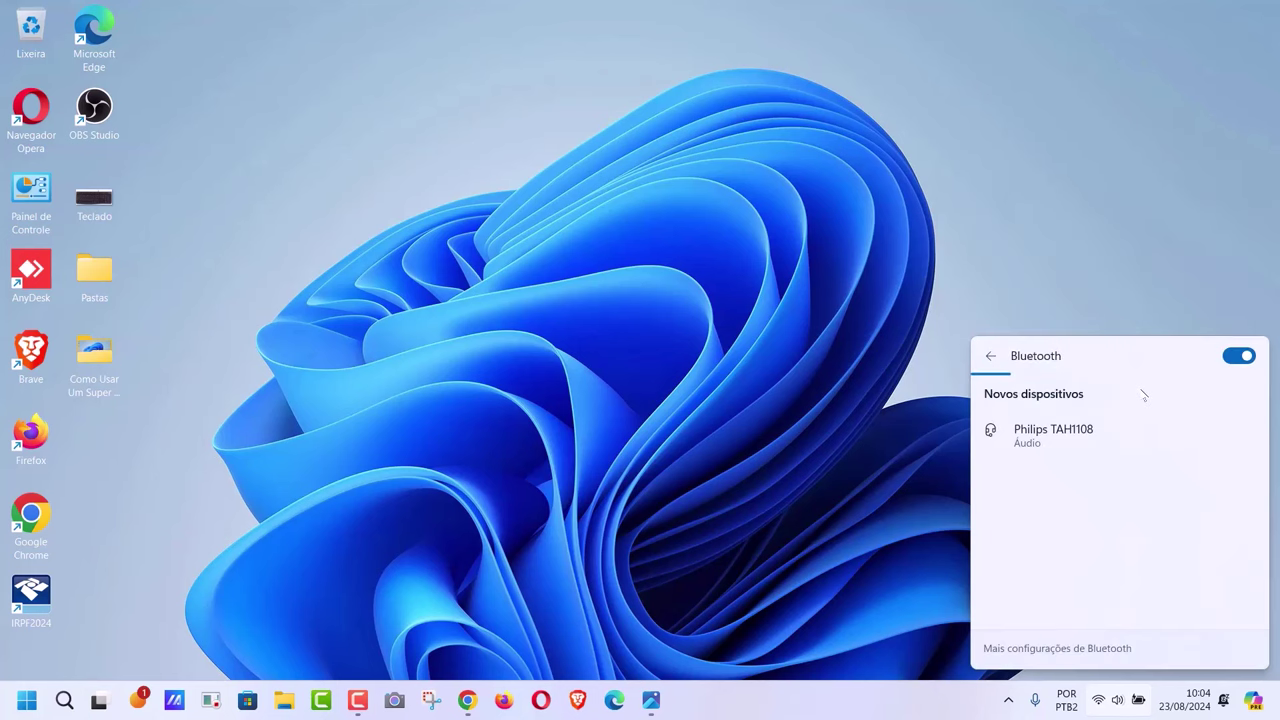
pyautogui.click(1090, 434)
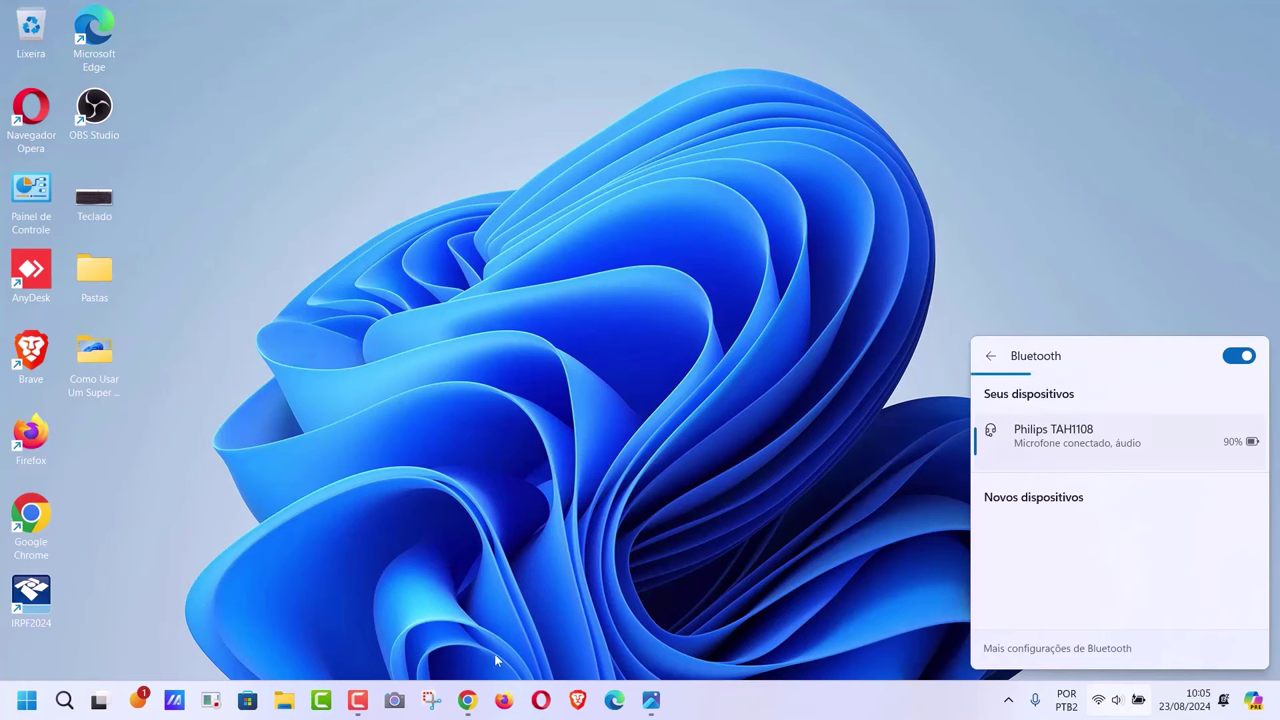
# - Return to the YouTube video in Chrome, play it briefly to test the headset's audio, pause it and minimize the browser
pyautogui.click(466, 700)
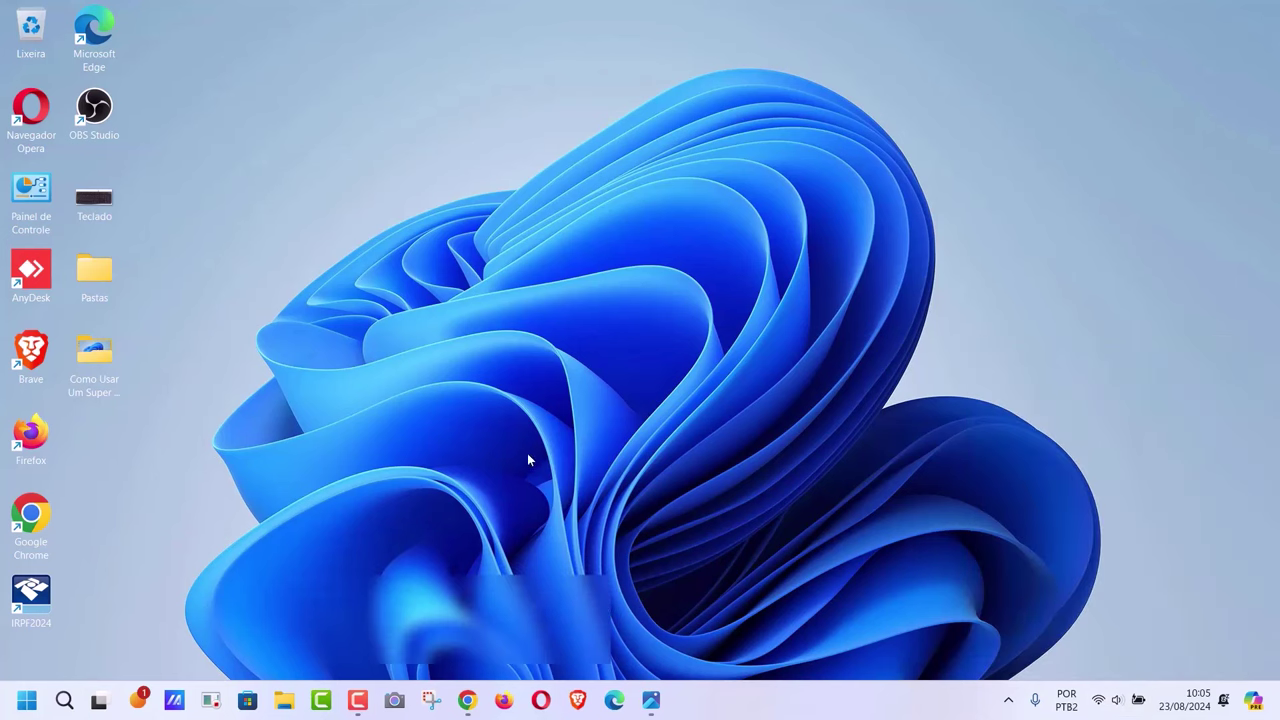
pyautogui.moveTo(466, 700)
pyautogui.click(540, 612)
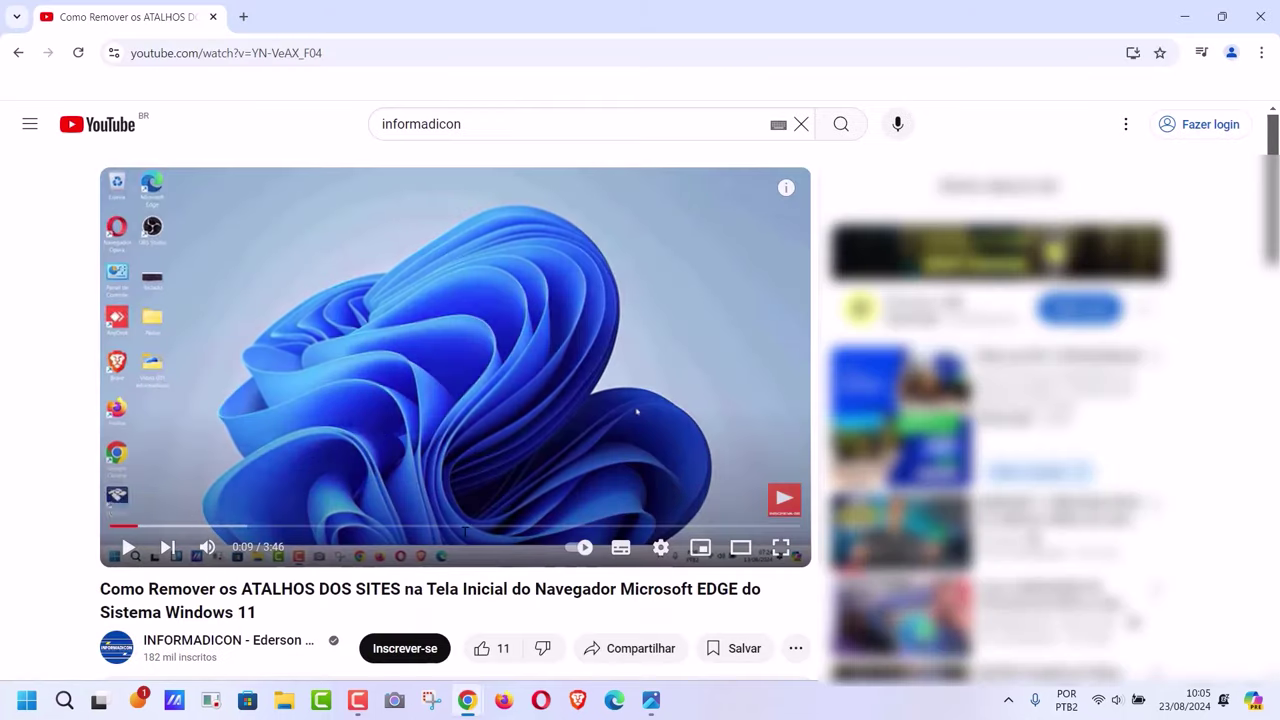
pyautogui.click(128, 548)
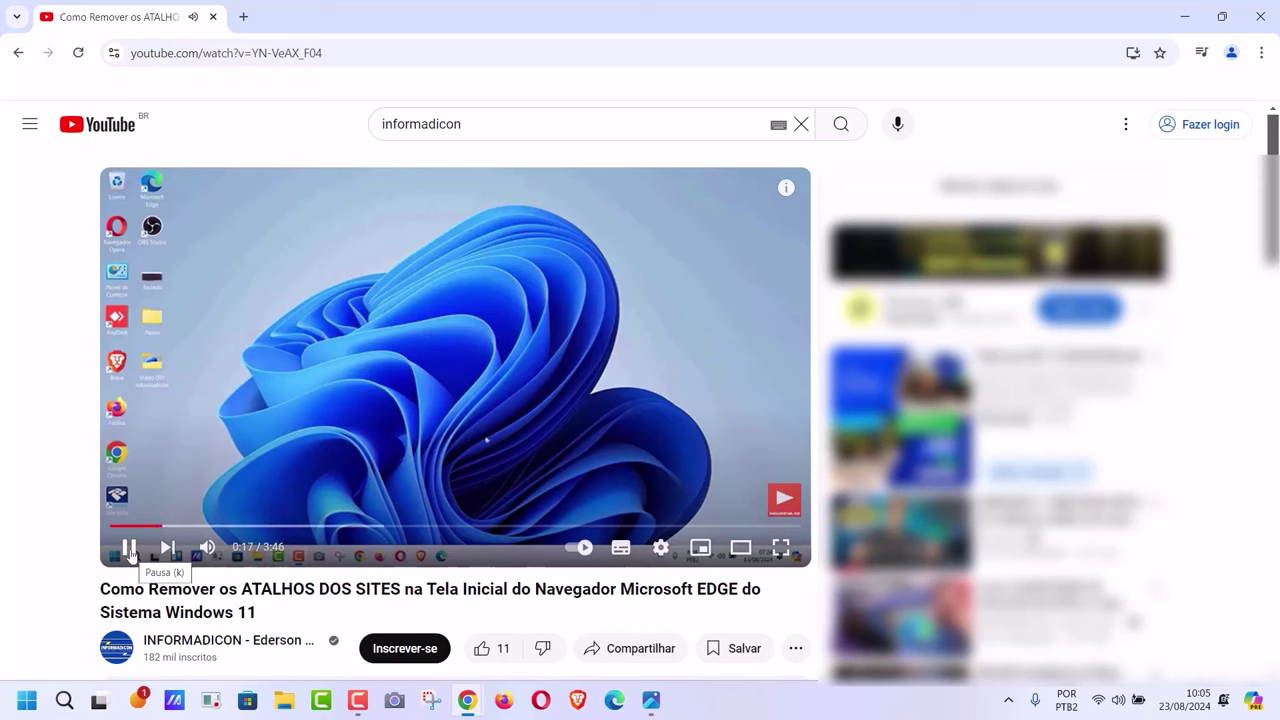
pyautogui.click(130, 556)
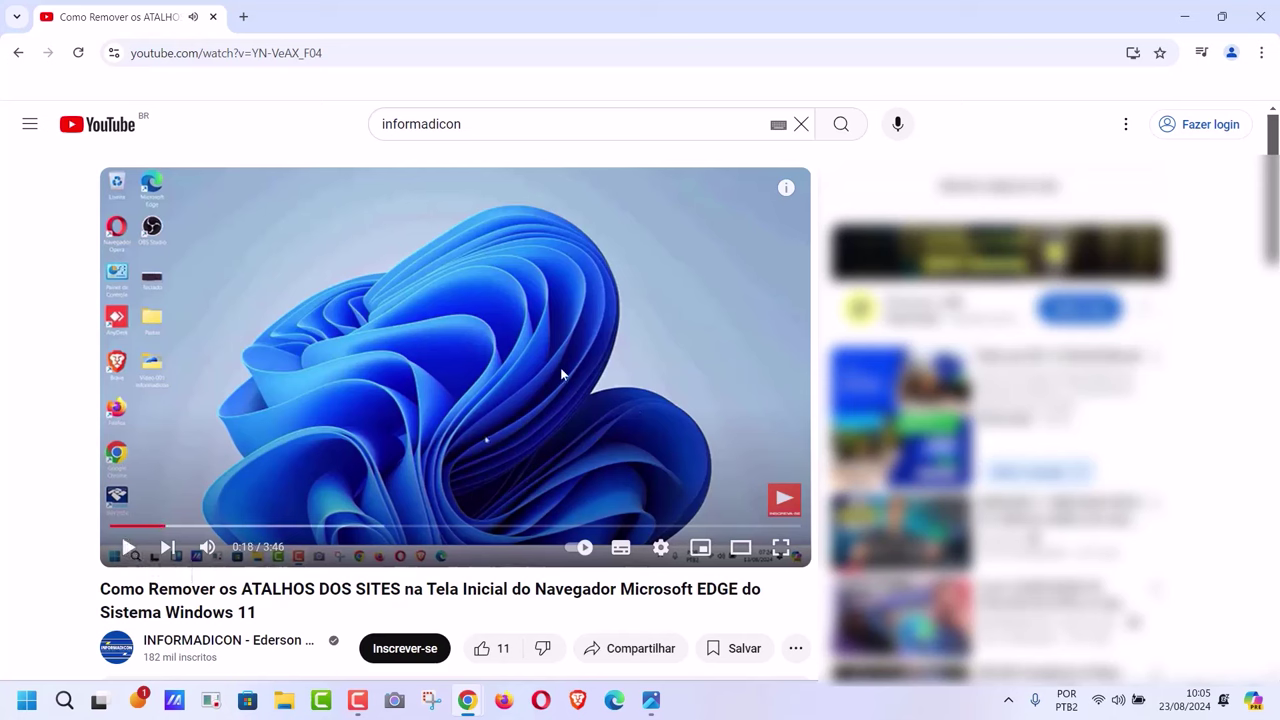
pyautogui.click(1184, 16)
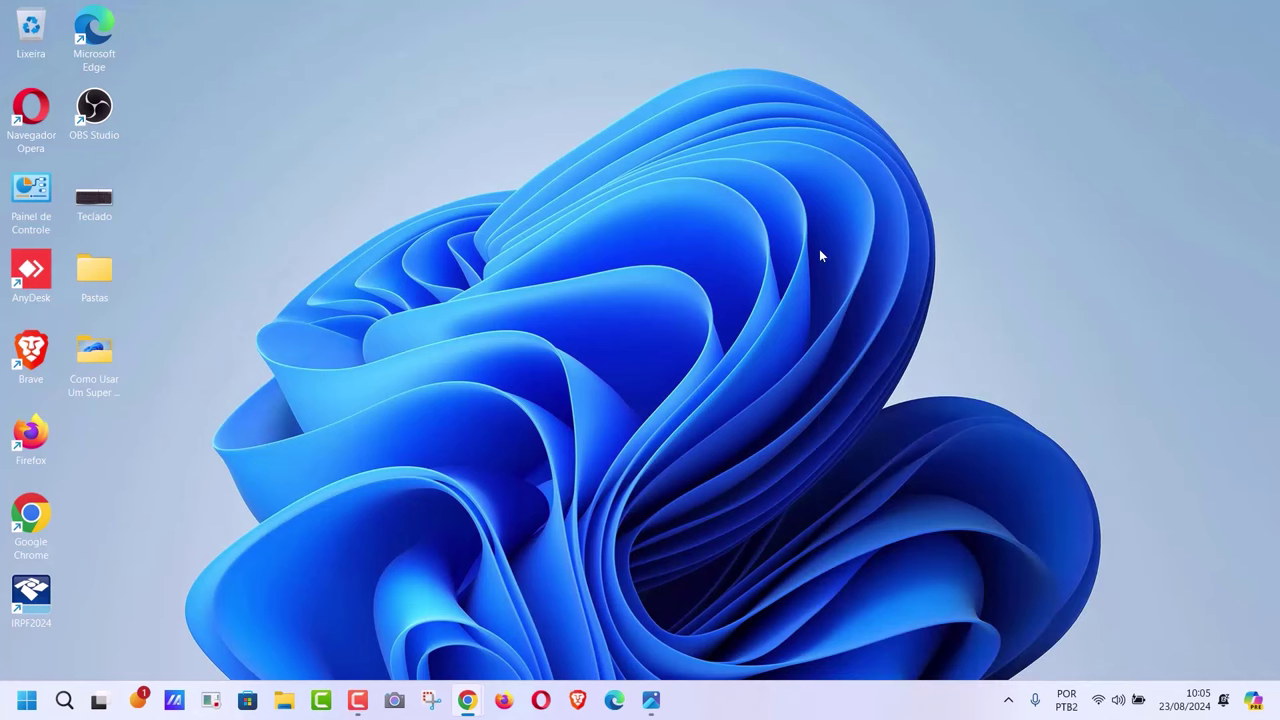
# - Open the full list of devices in the Windows Bluetooth settings, starting from the Bluetooth device list in the quick settings
pyautogui.press('super+a')
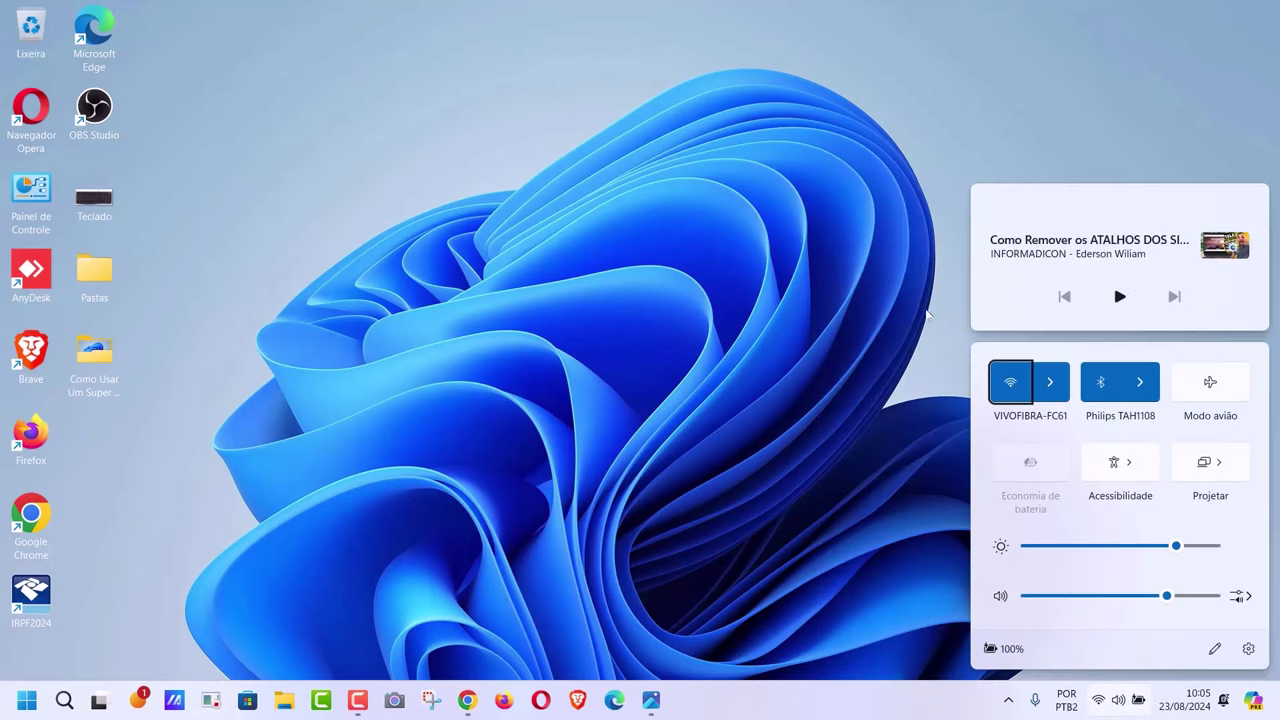
pyautogui.click(1140, 381)
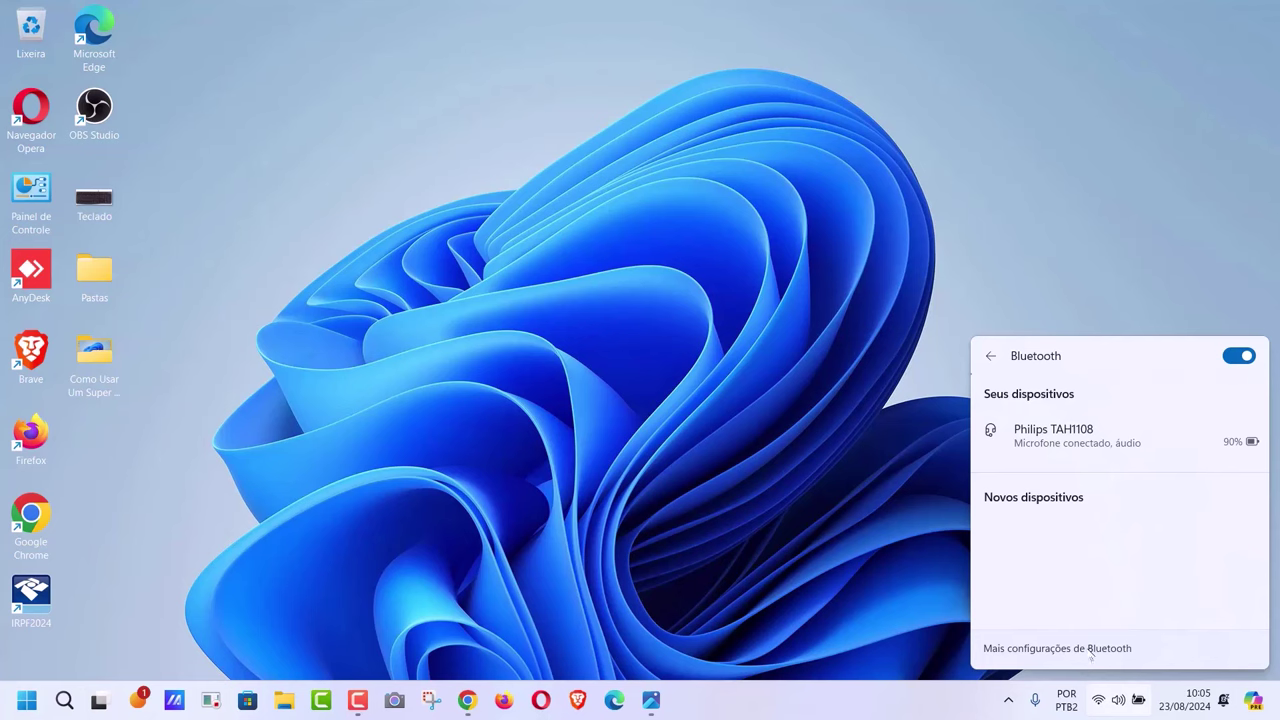
pyautogui.click(1092, 648)
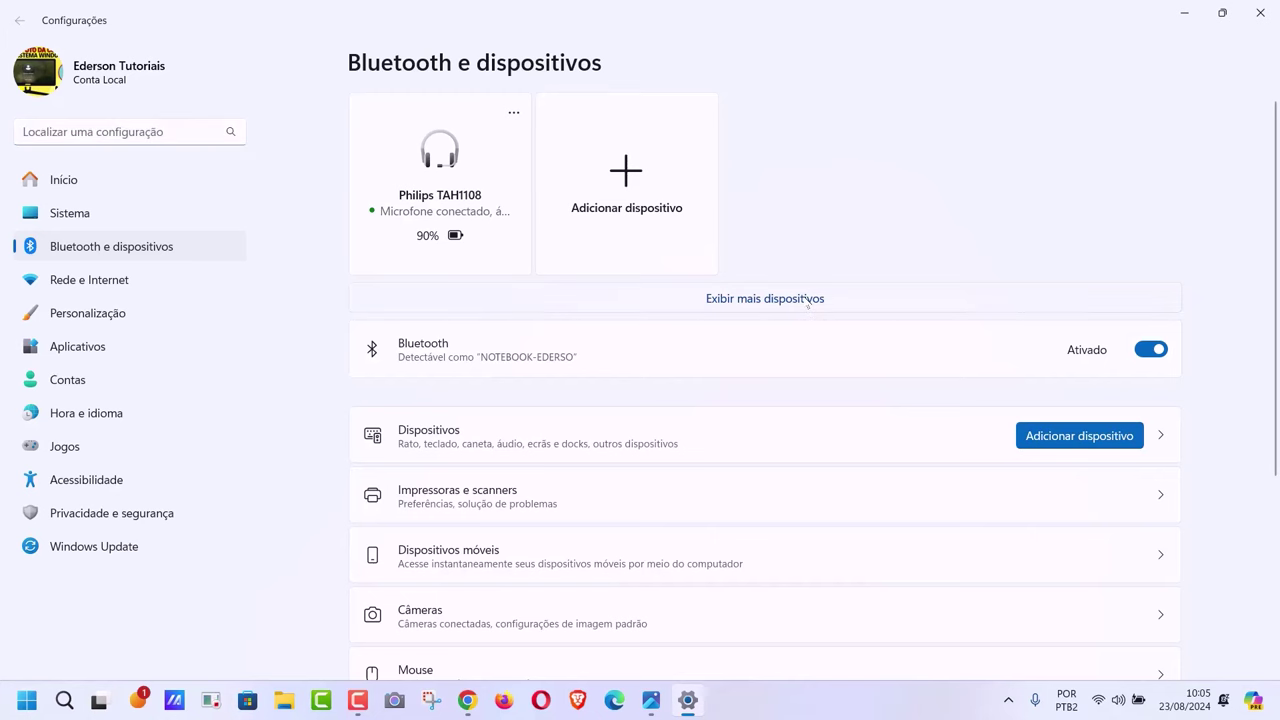
pyautogui.click(807, 300)
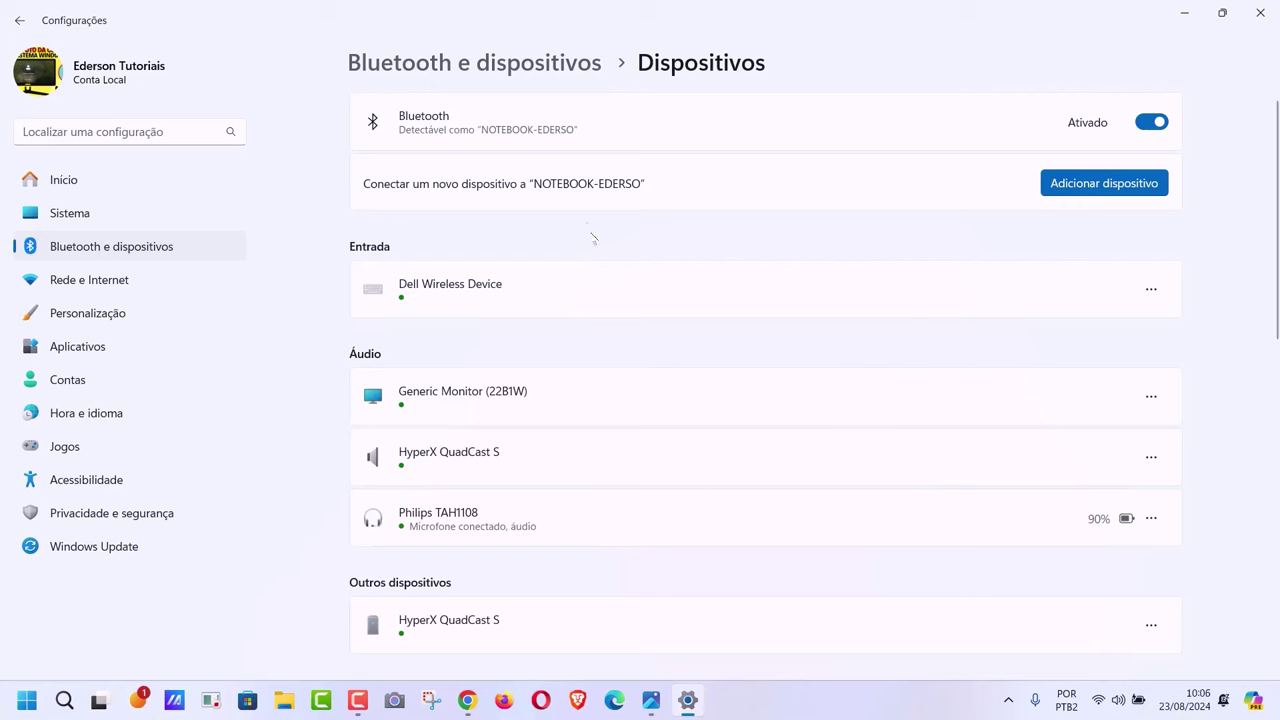
# - Remove the Philips TAH1108 headset from the audio devices, close Settings and check the Bluetooth status in the quick settings
pyautogui.click(1151, 519)
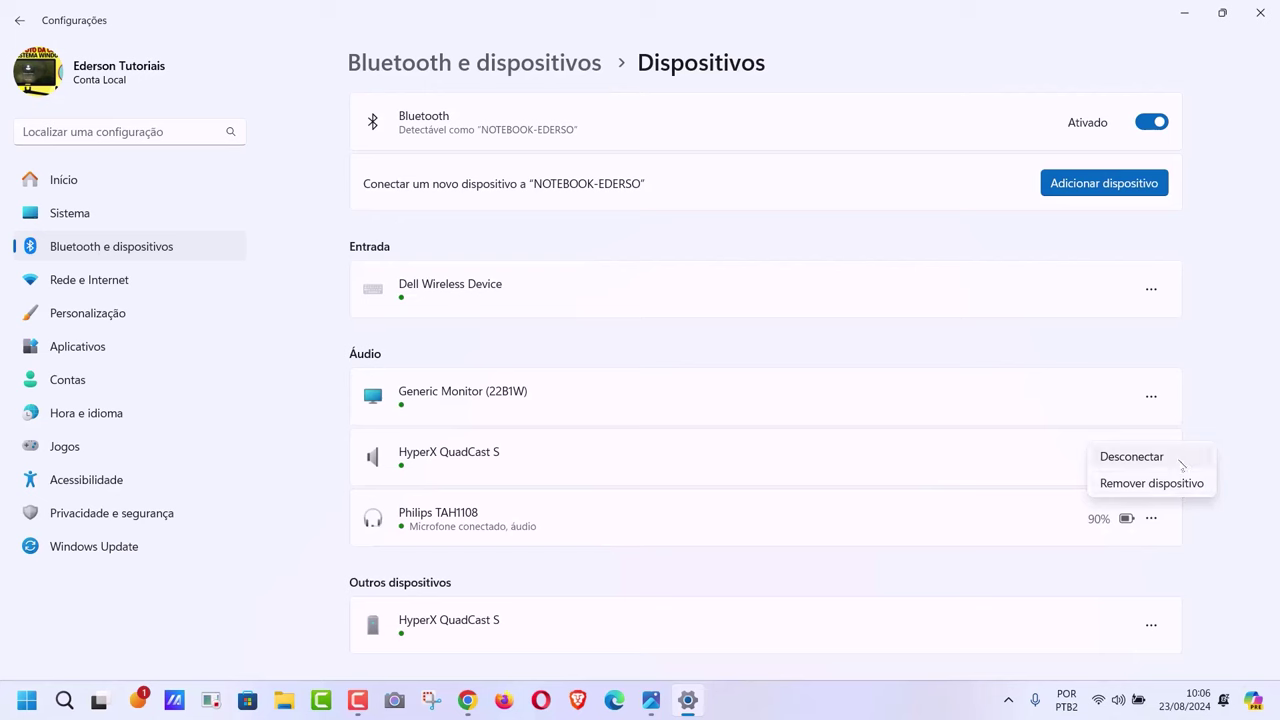
pyautogui.click(1180, 485)
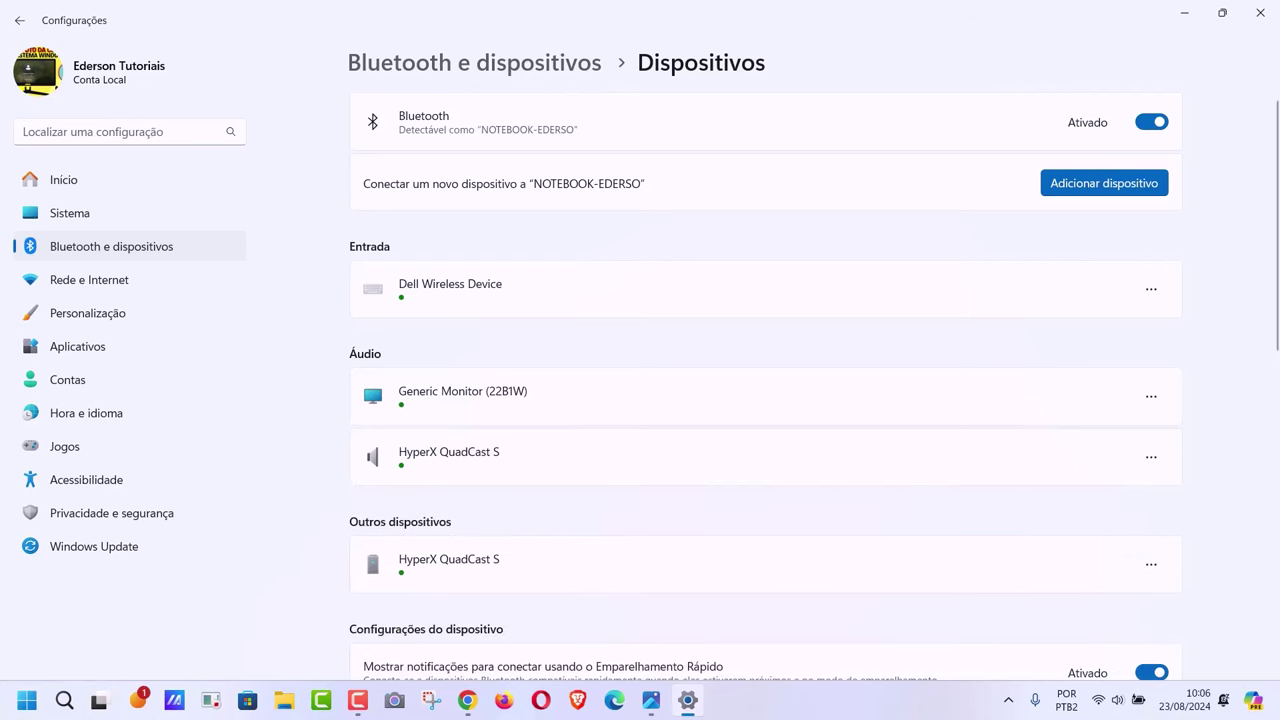
pyautogui.click(1266, 16)
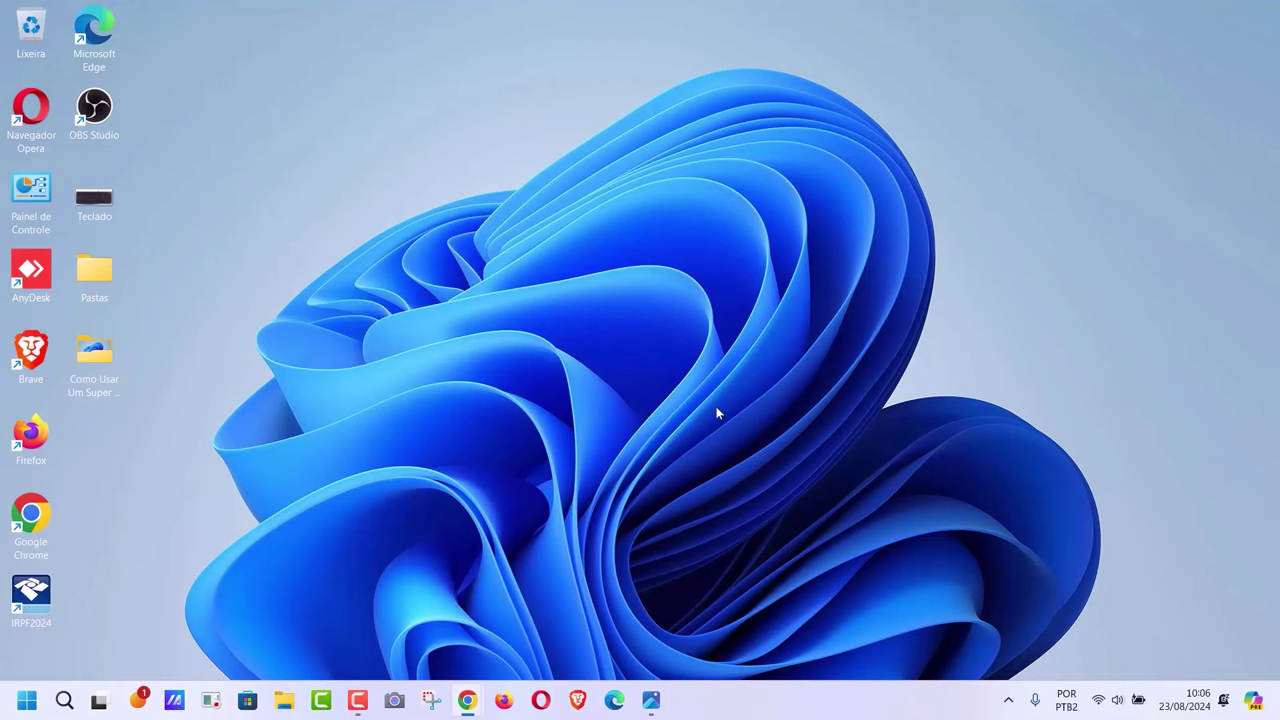
pyautogui.press('super+a')
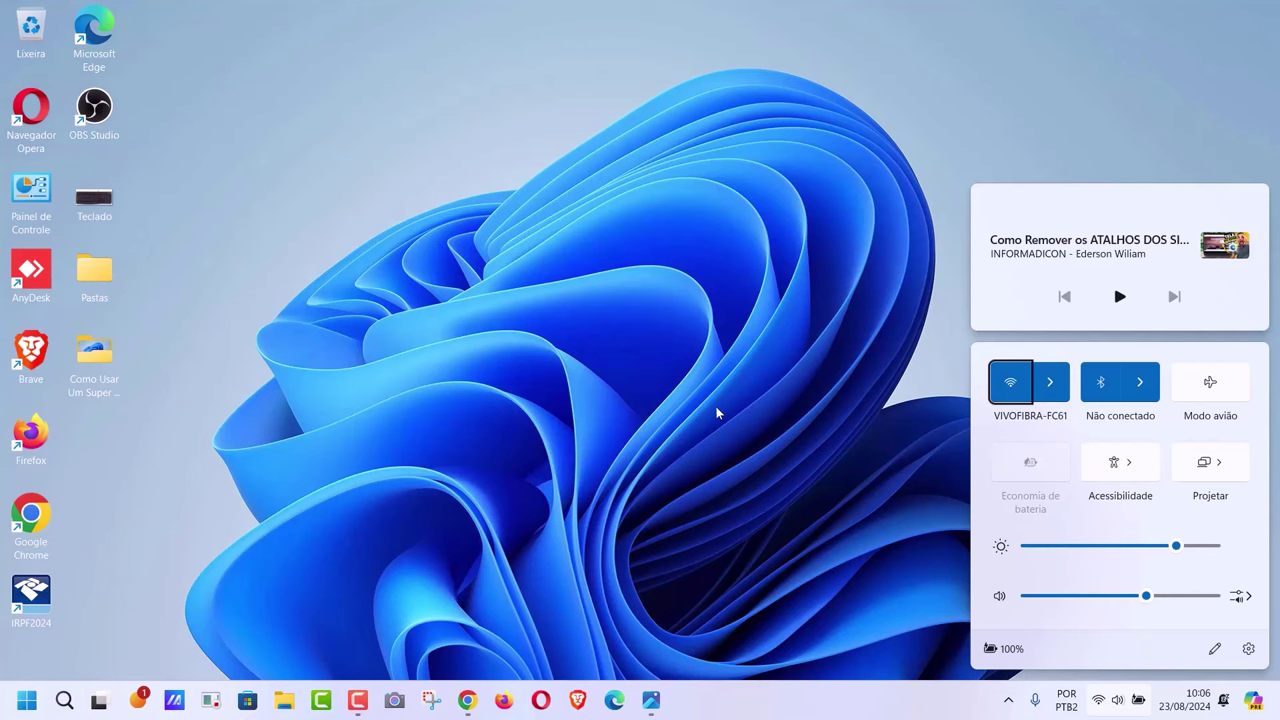
pyautogui.press('super+a')
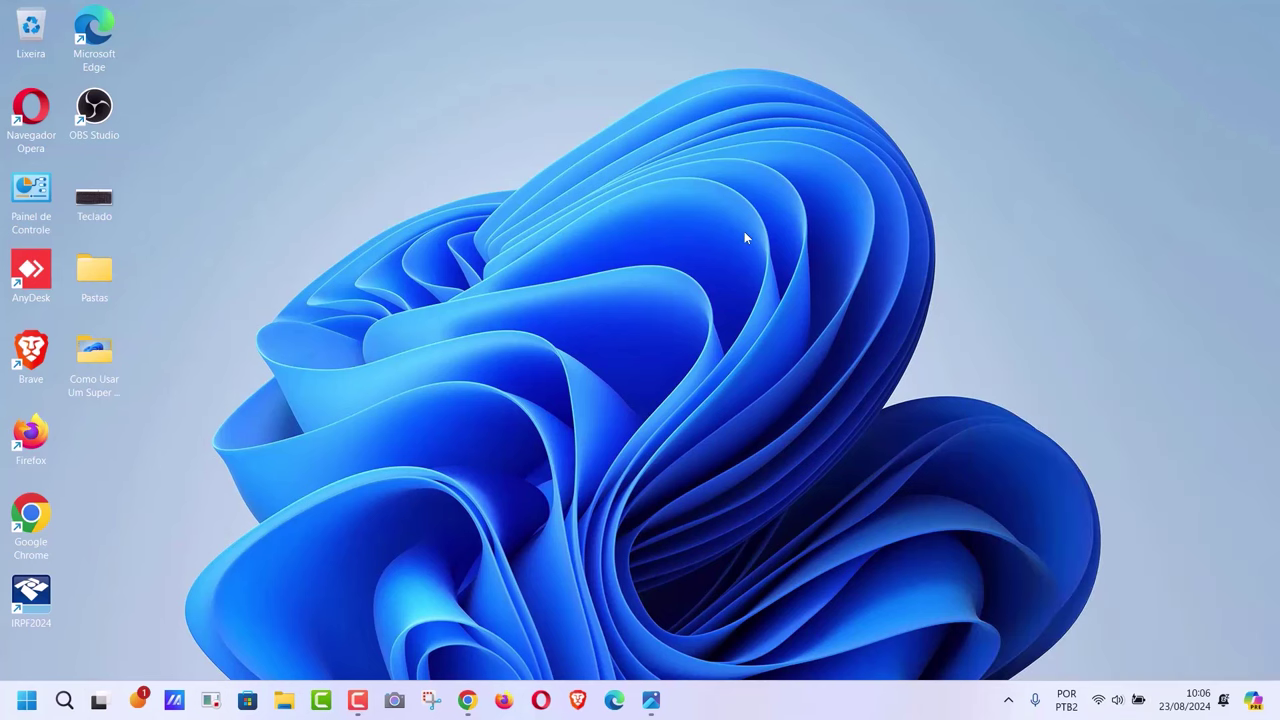